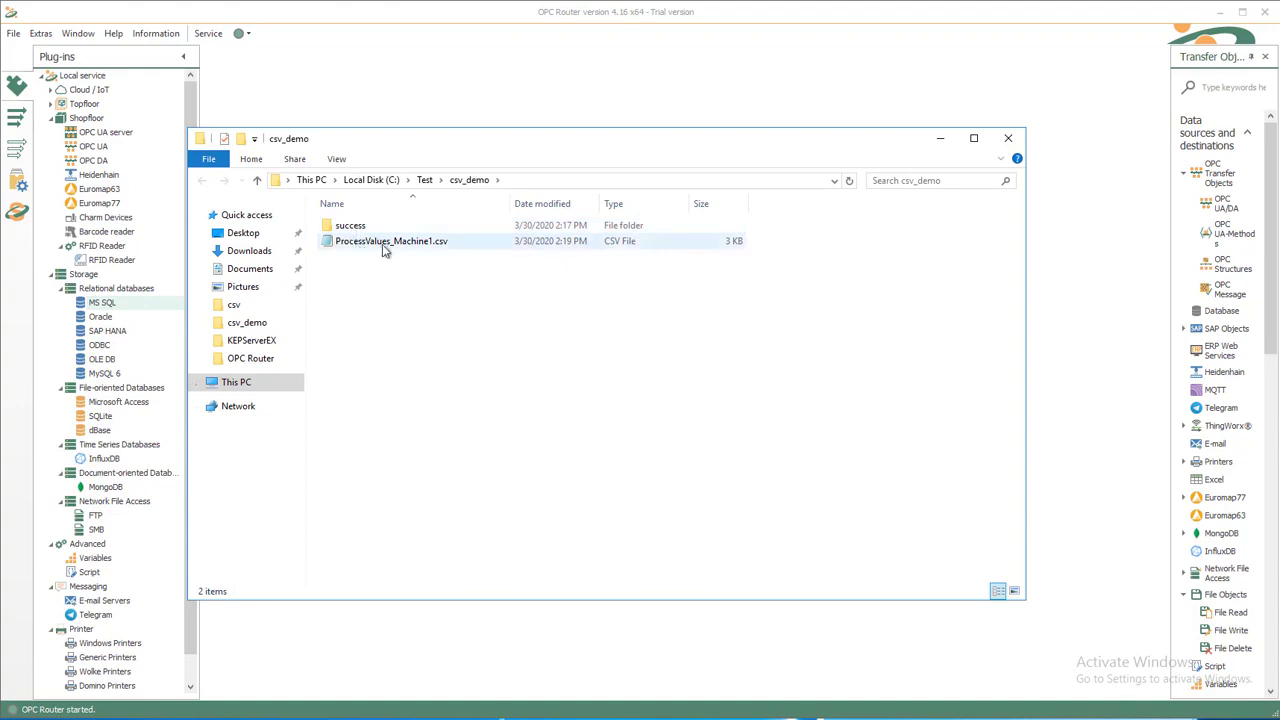
Step: Open the TrainingDB MS SQL connection, review its host and database settings, test the connection and close it
click(939, 138)
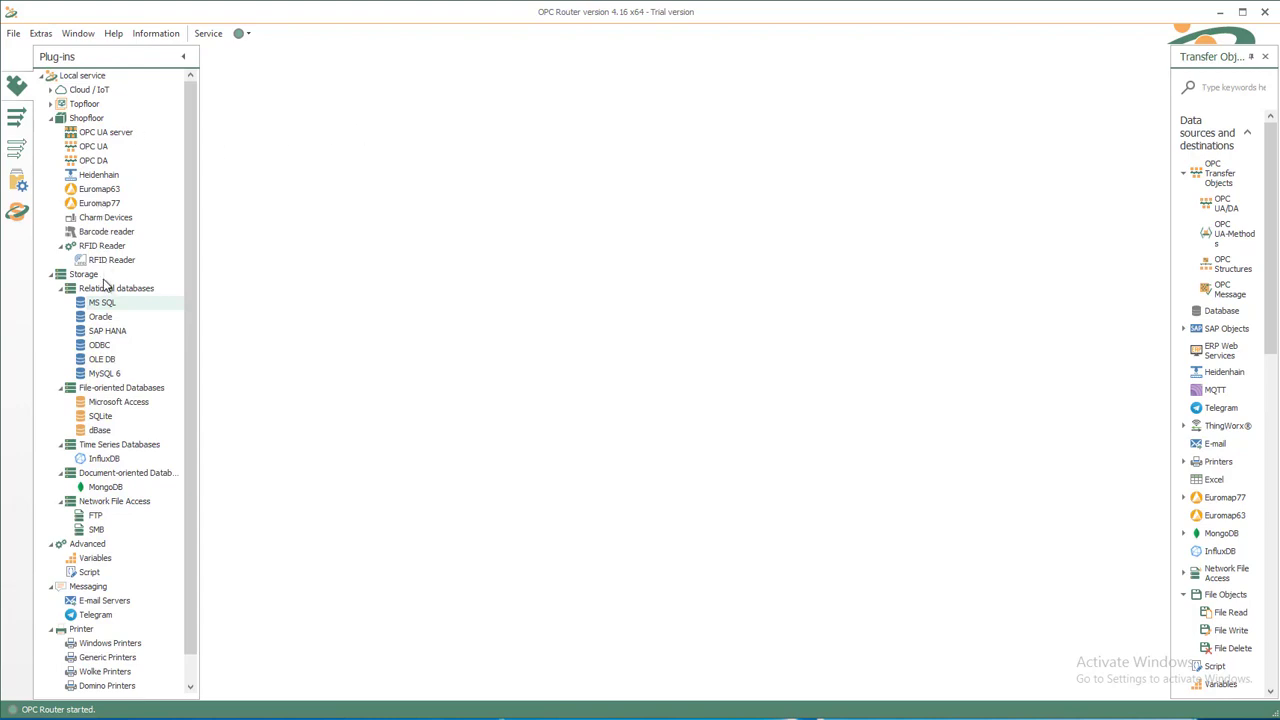
click(103, 304)
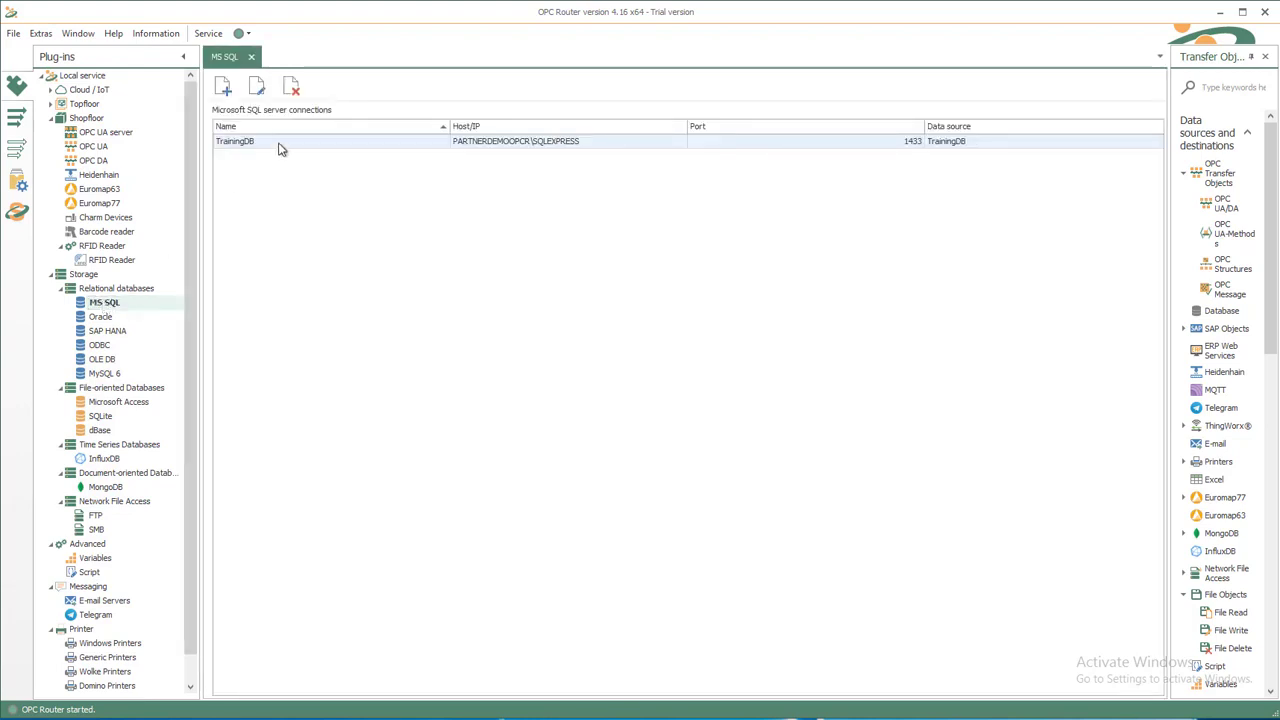
double_click(280, 148)
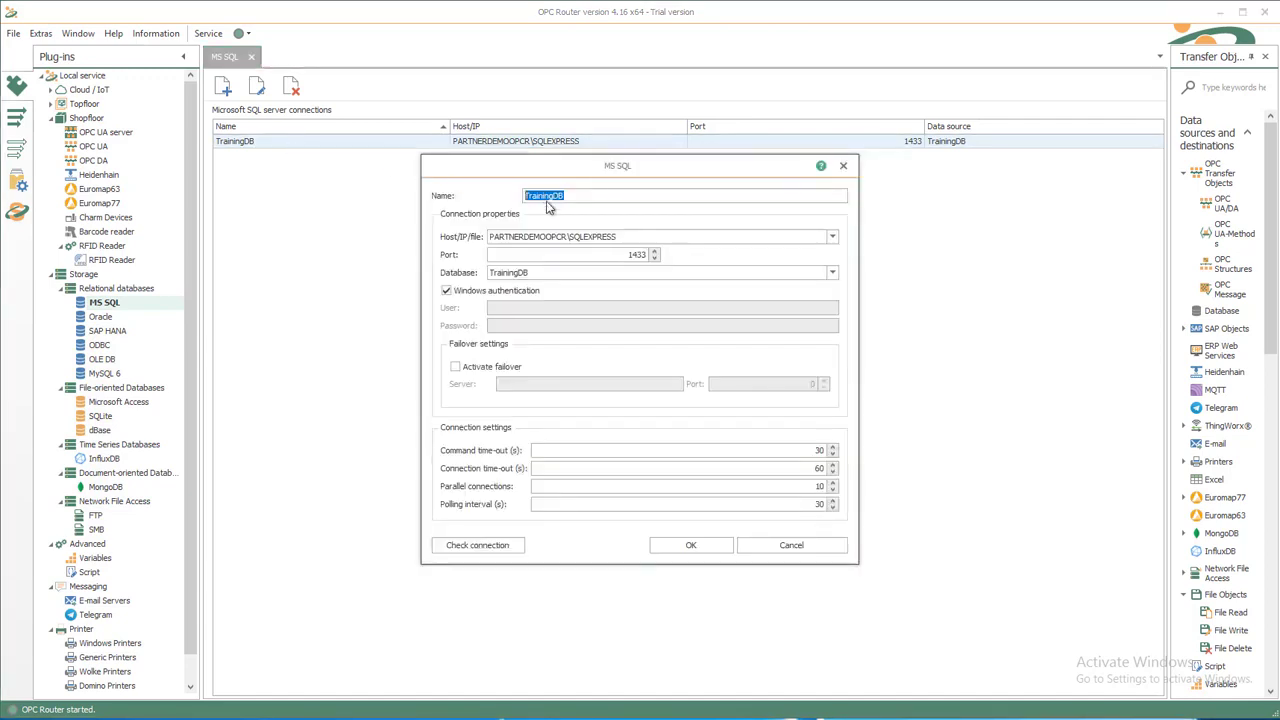
click(630, 236)
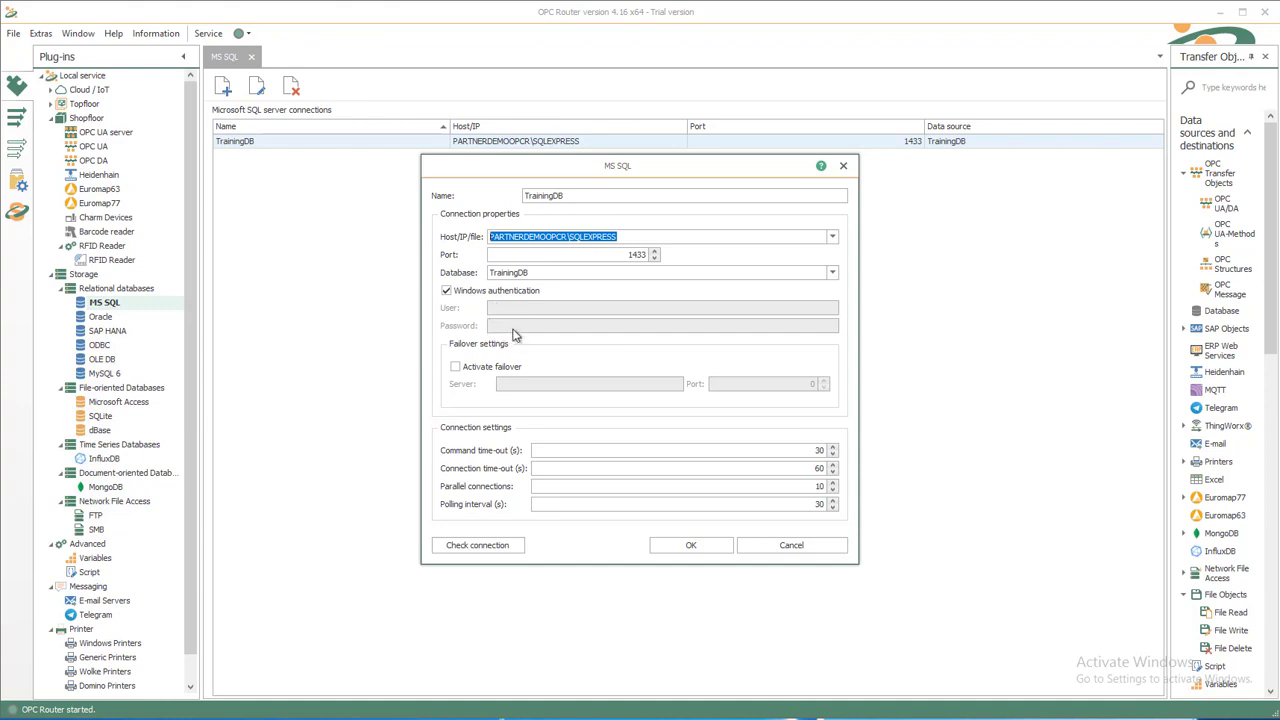
click(832, 273)
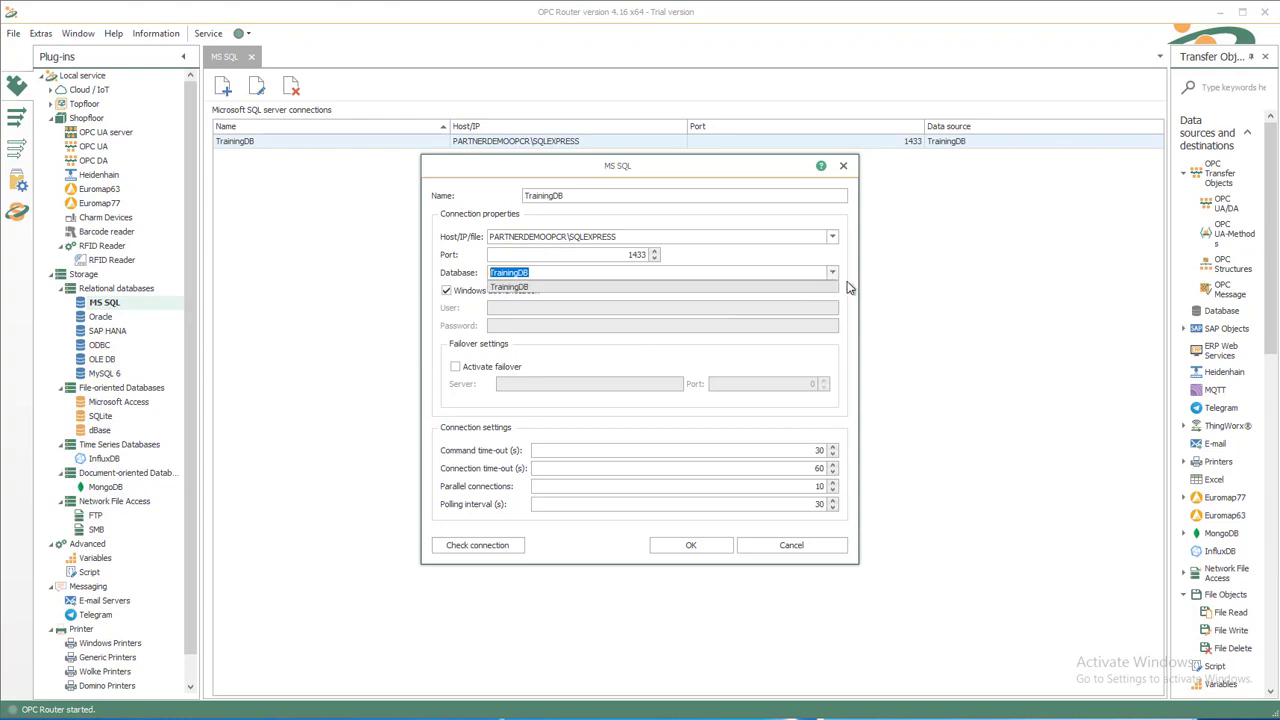
click(847, 288)
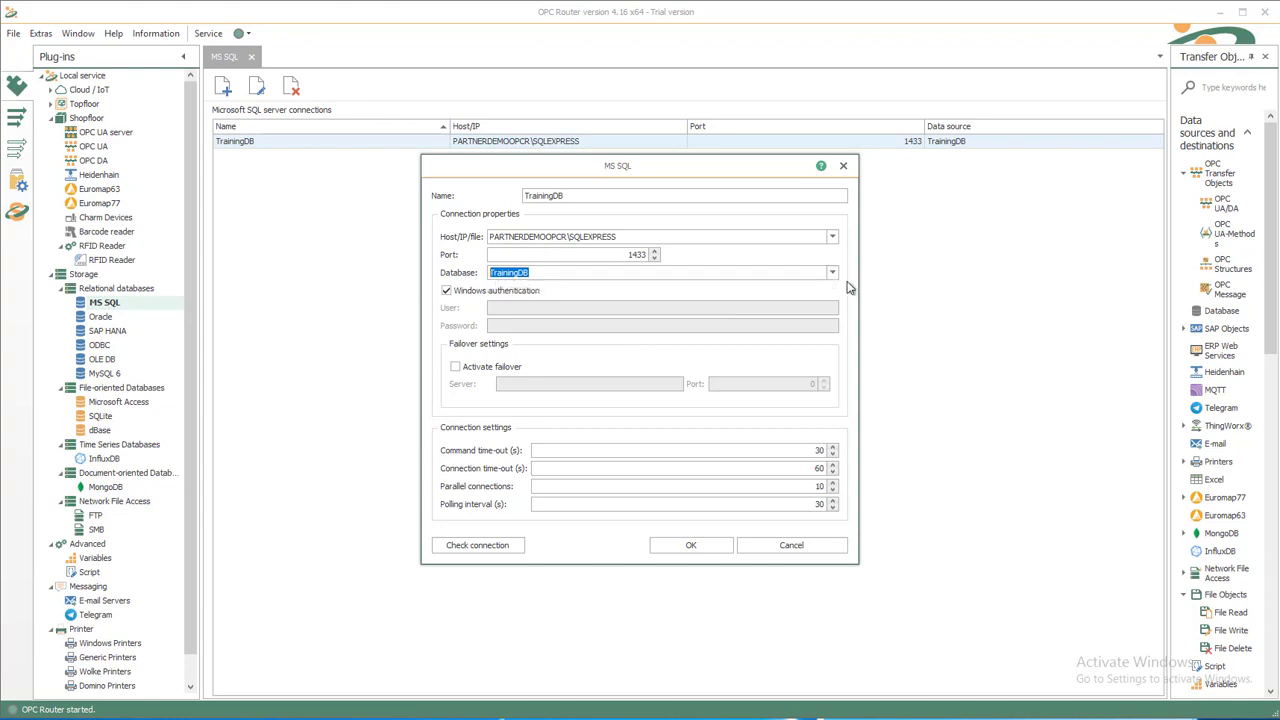
click(478, 546)
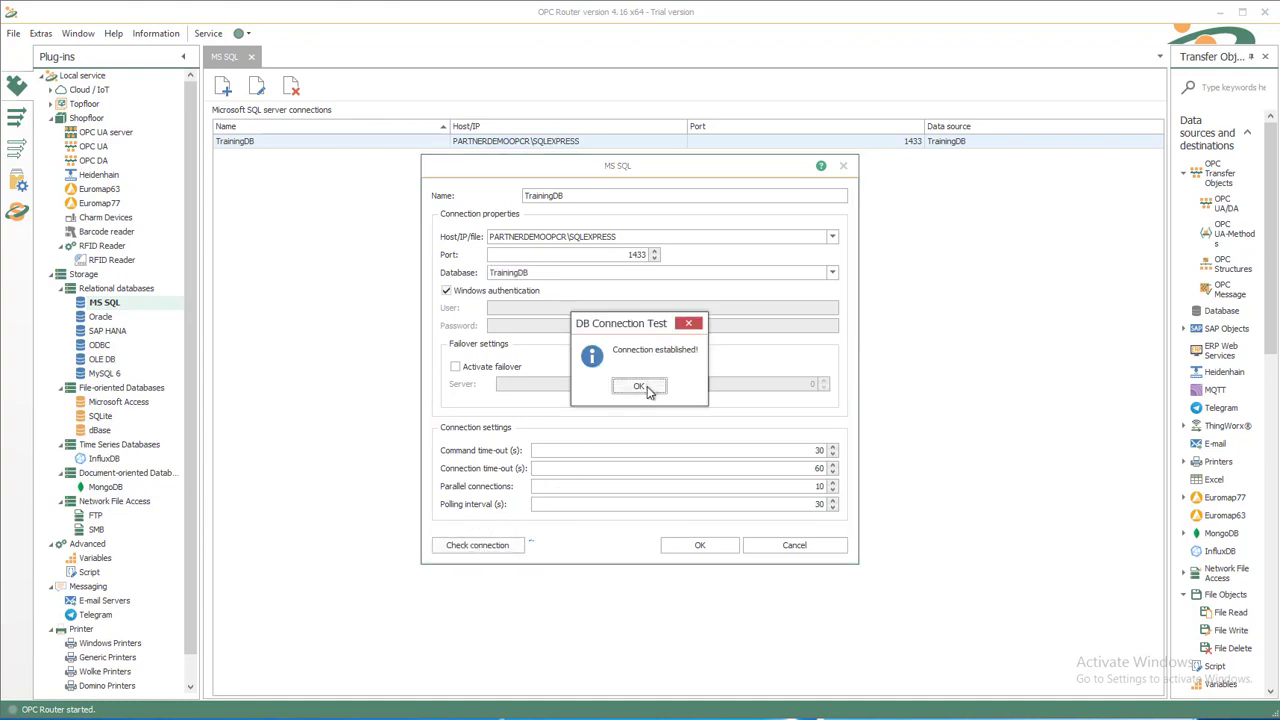
click(640, 387)
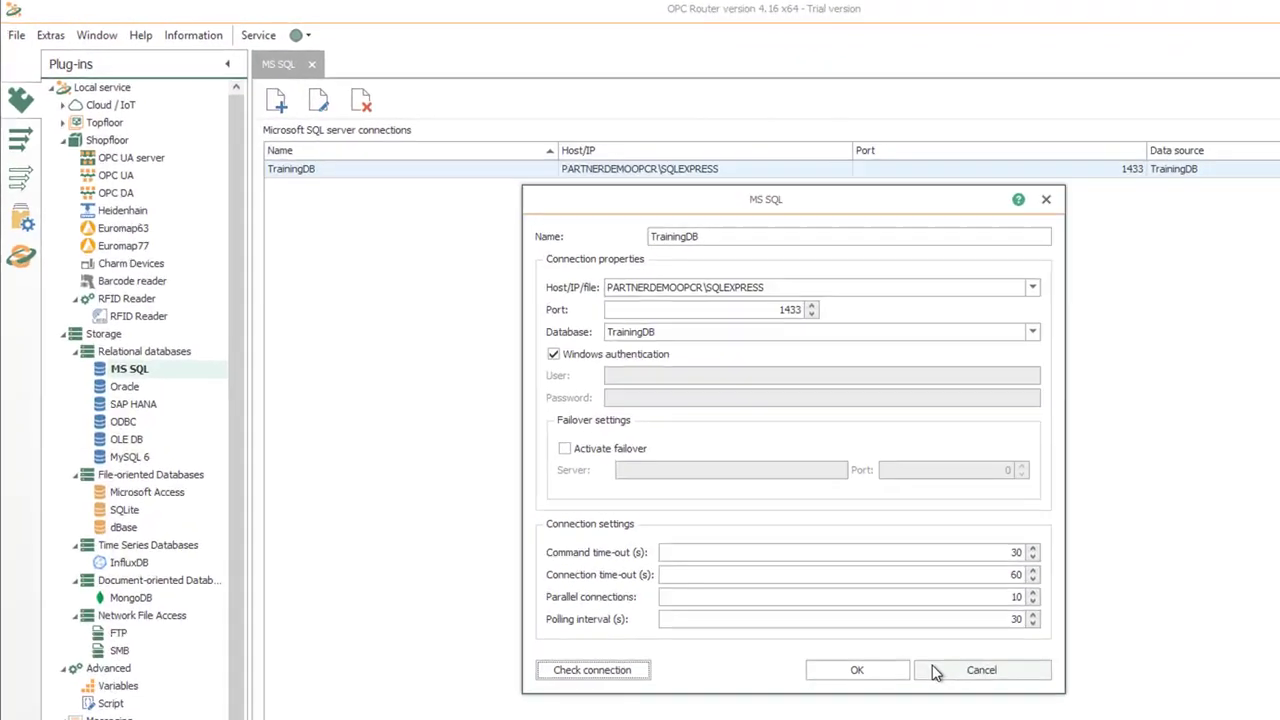
click(756, 545)
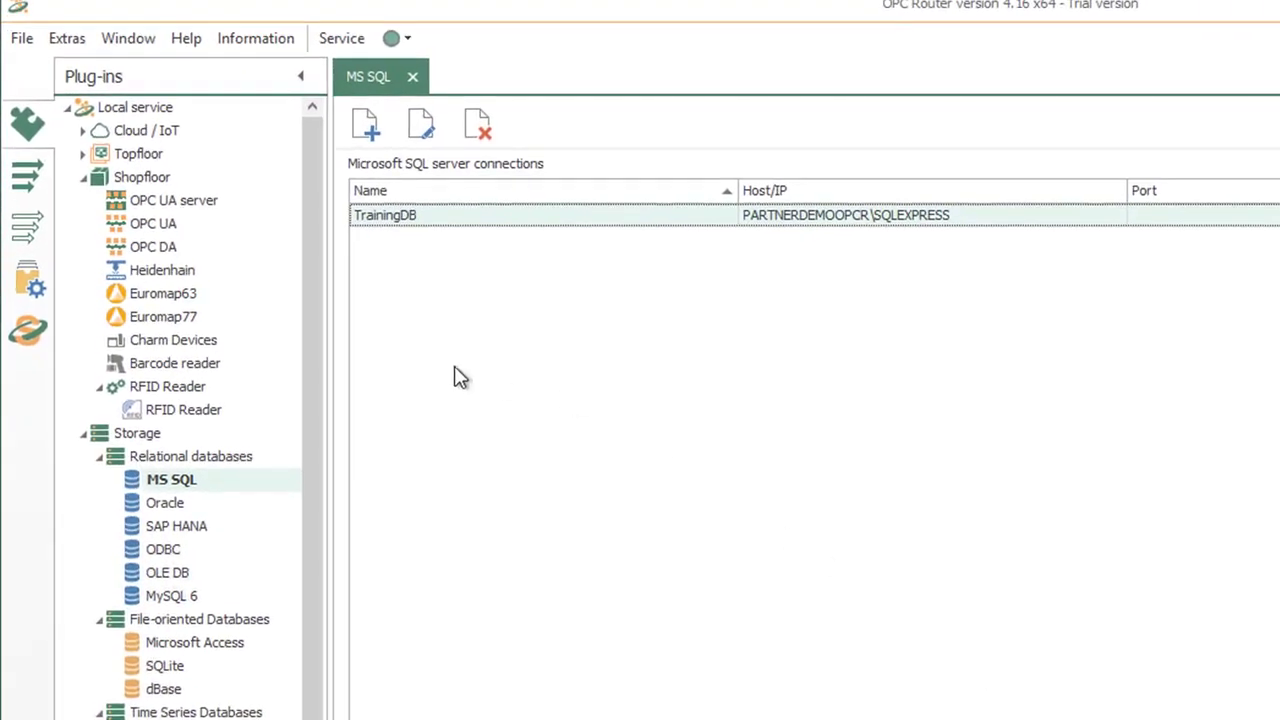
Step: Create a new connection named "csv 2 DB" in the csv connections folder
click(28, 178)
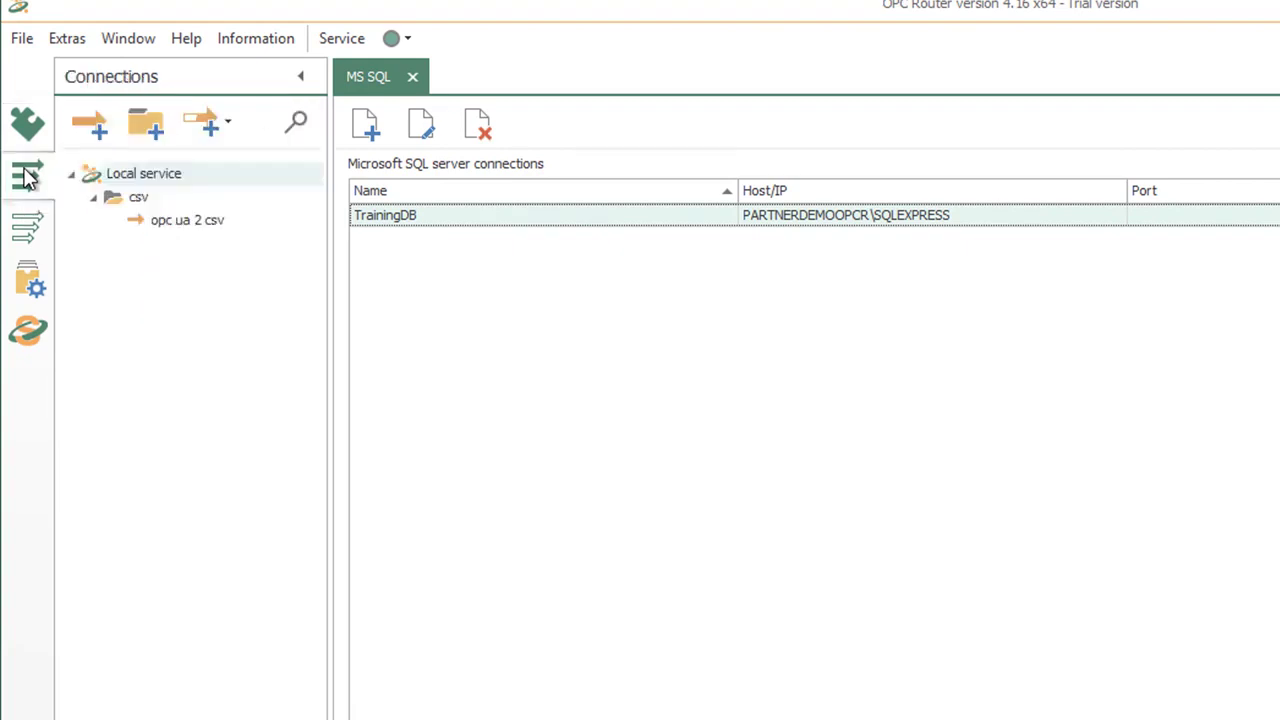
click(140, 200)
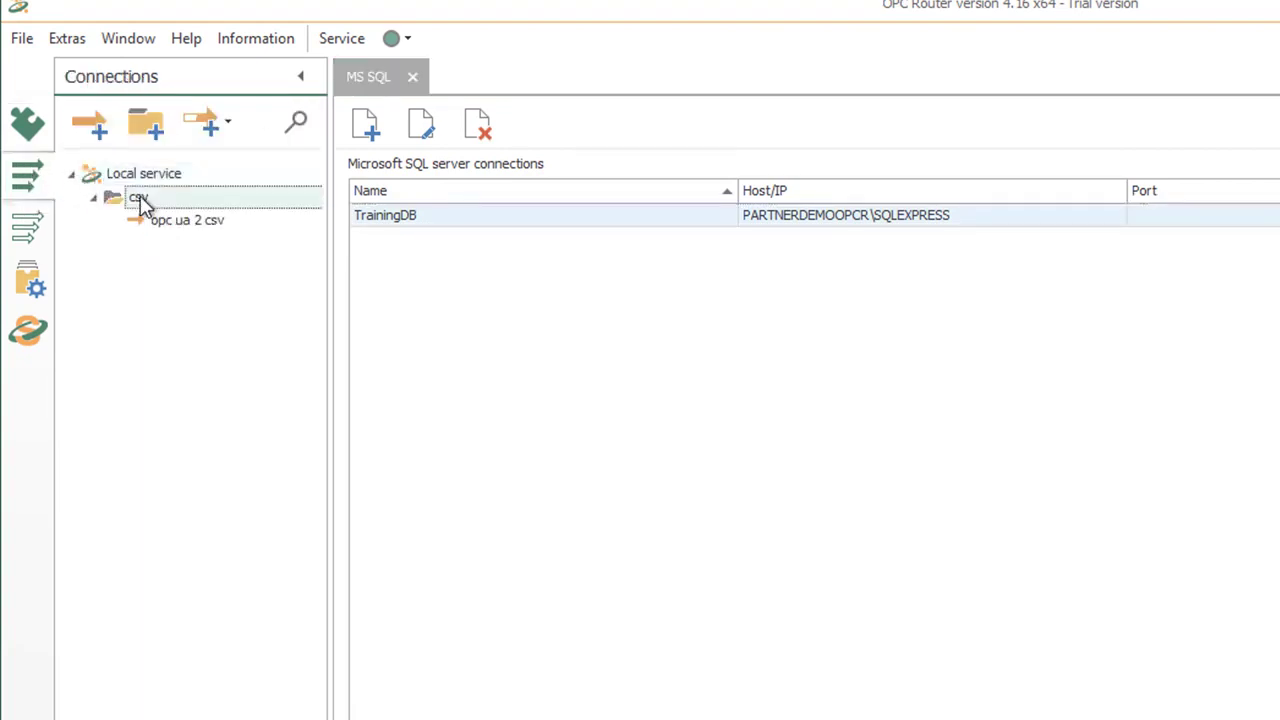
right_click(142, 198)
click(176, 214)
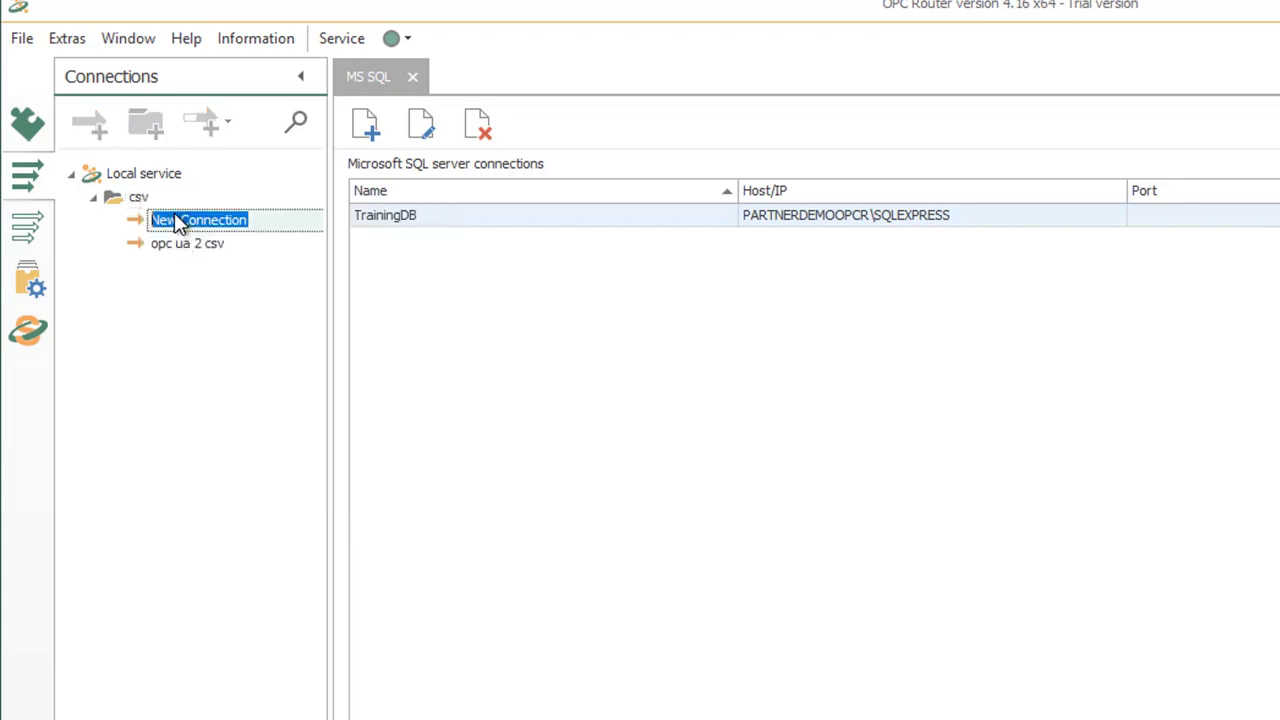
text(csv 2 DB)
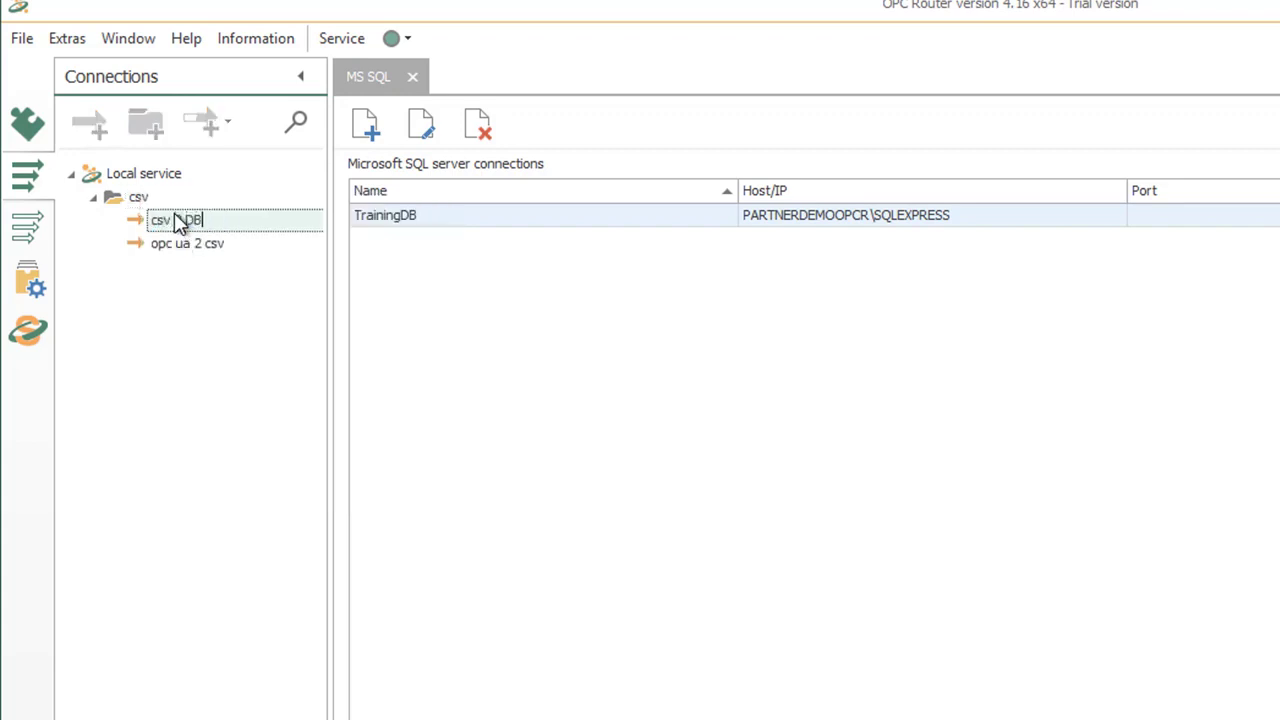
key(Return)
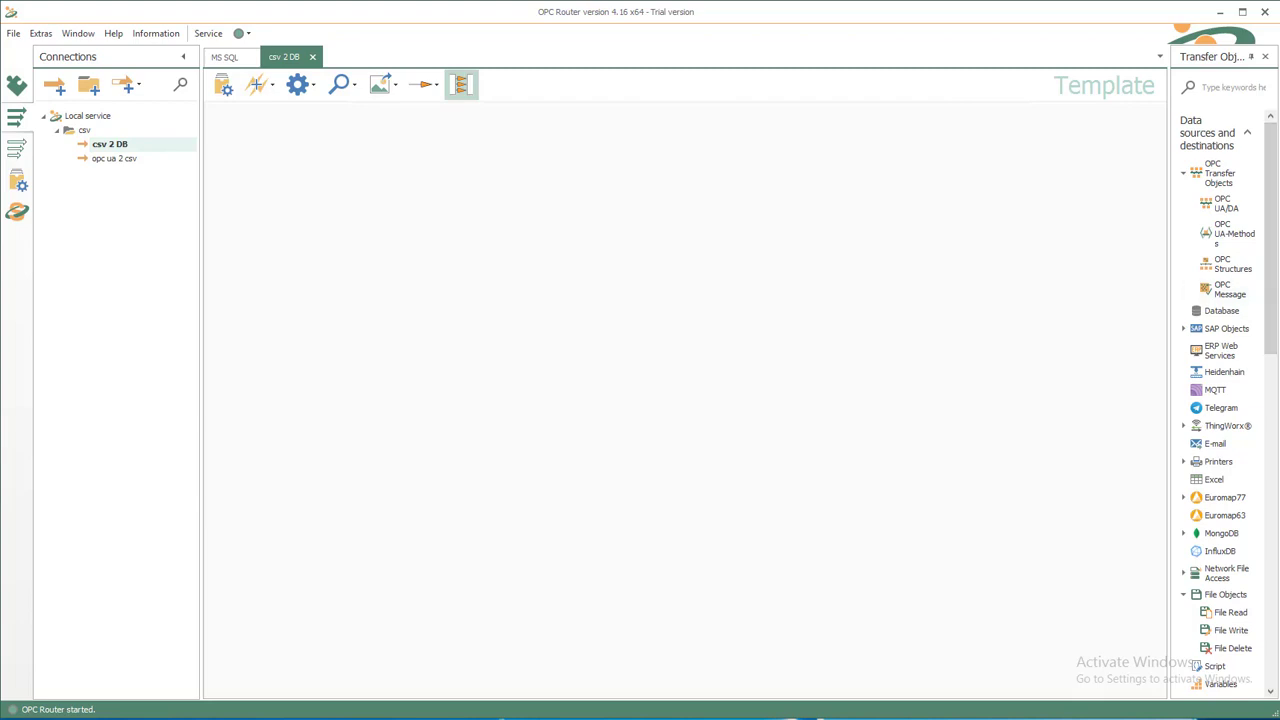
Step: Add a File trigger that watches C:\Test\csv_demo with the filename pattern ProcessValues_Machine1.csv
drag(1271, 291, 273, 169)
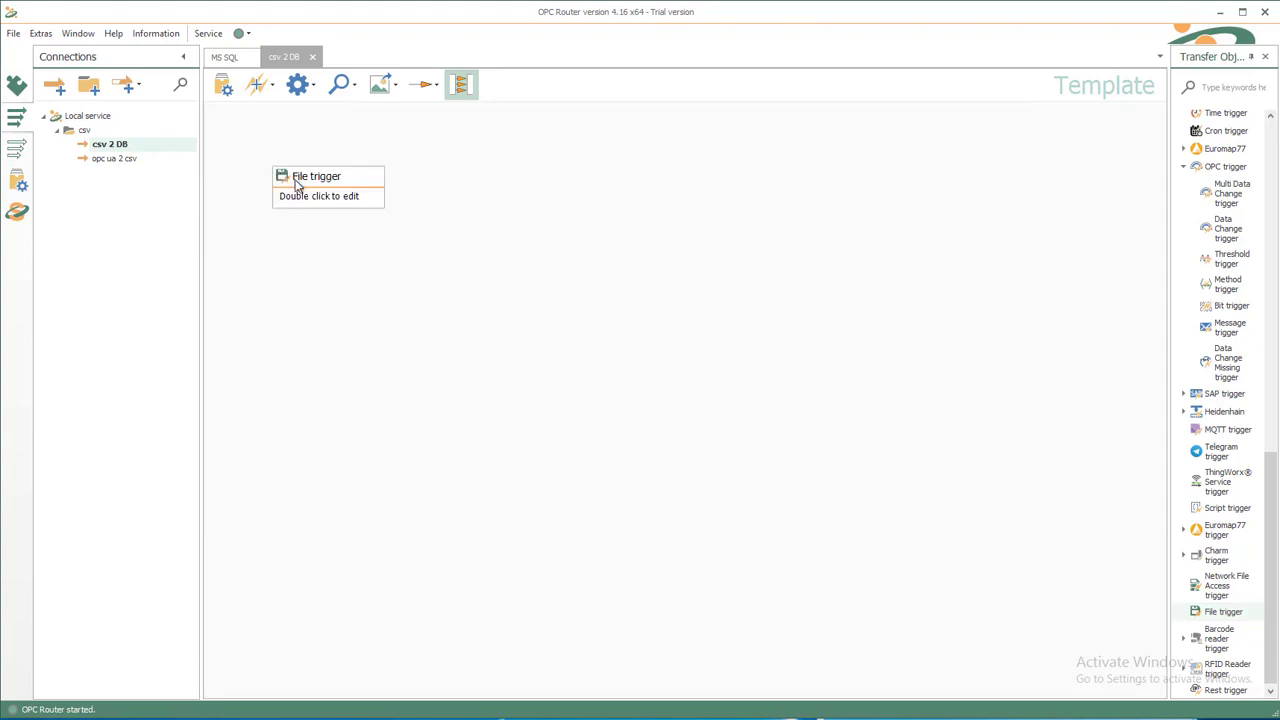
double_click(297, 180)
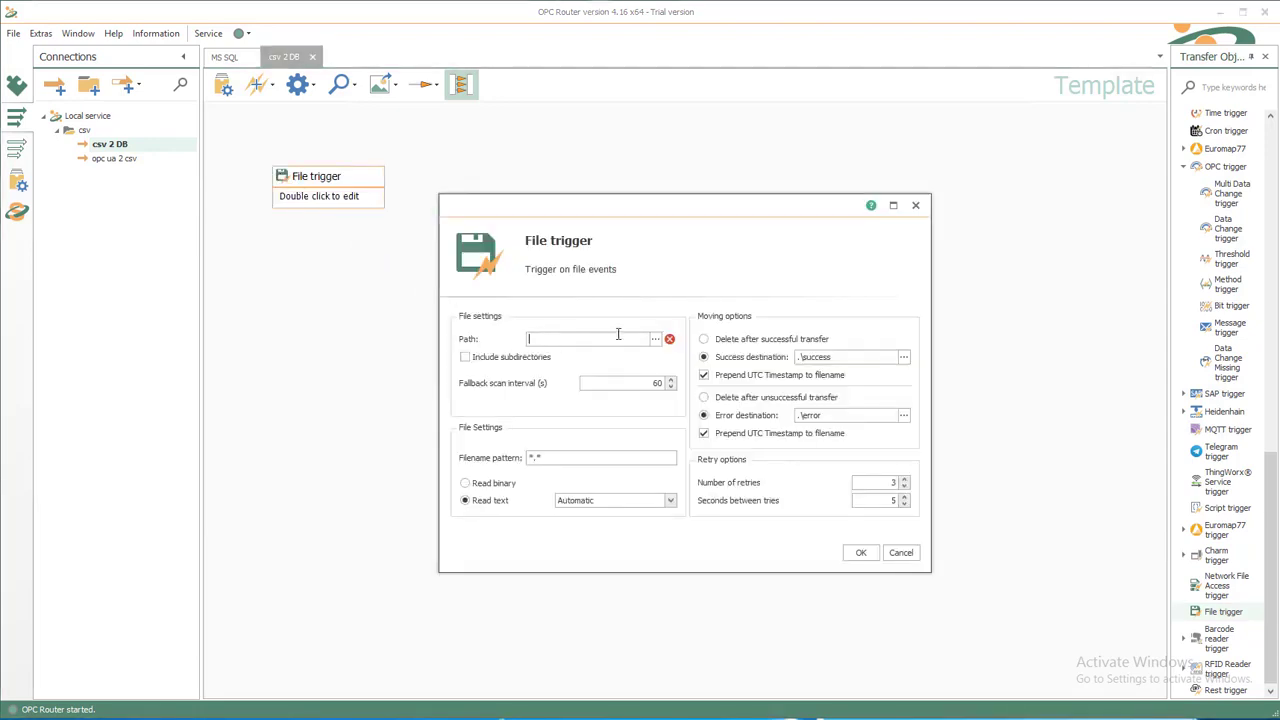
click(655, 340)
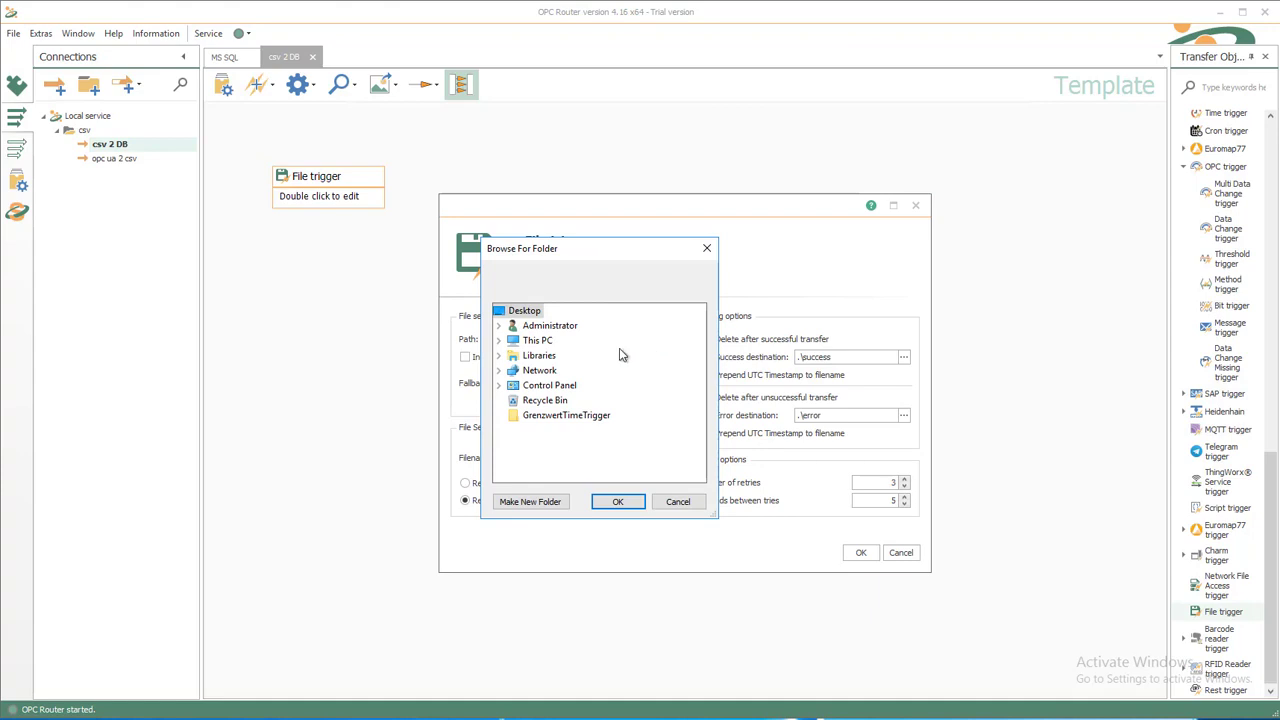
double_click(543, 341)
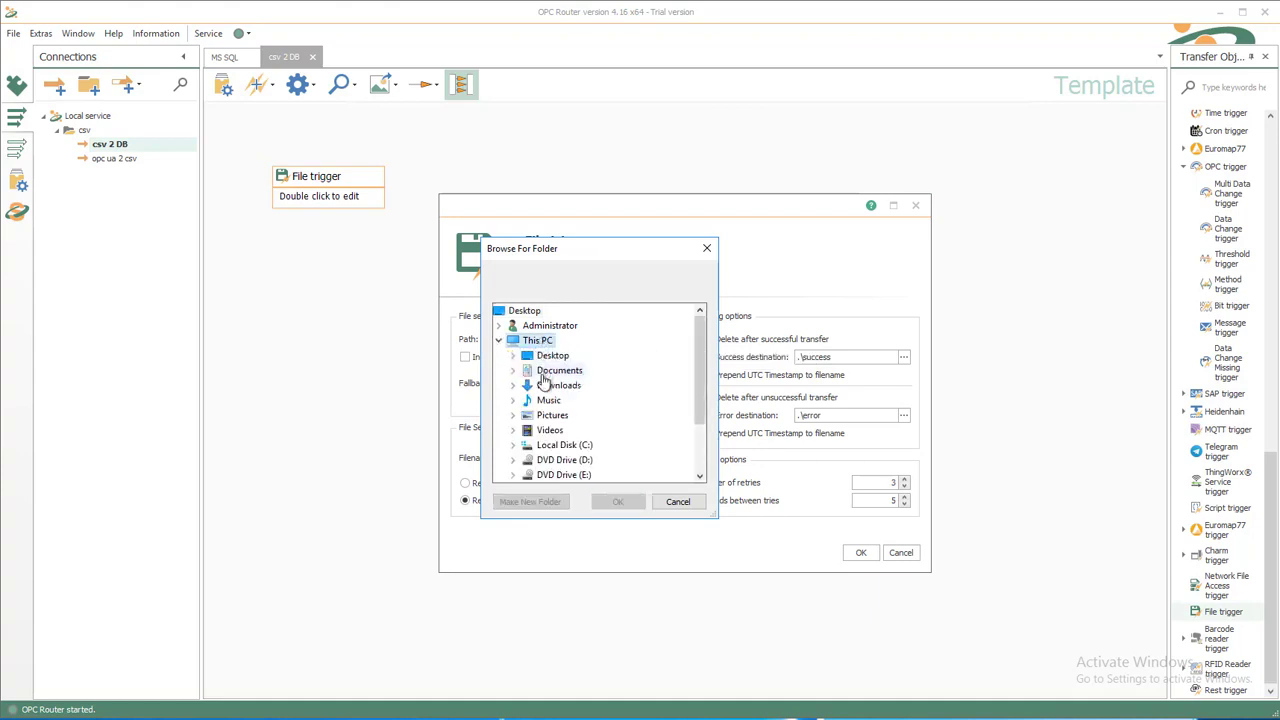
double_click(552, 445)
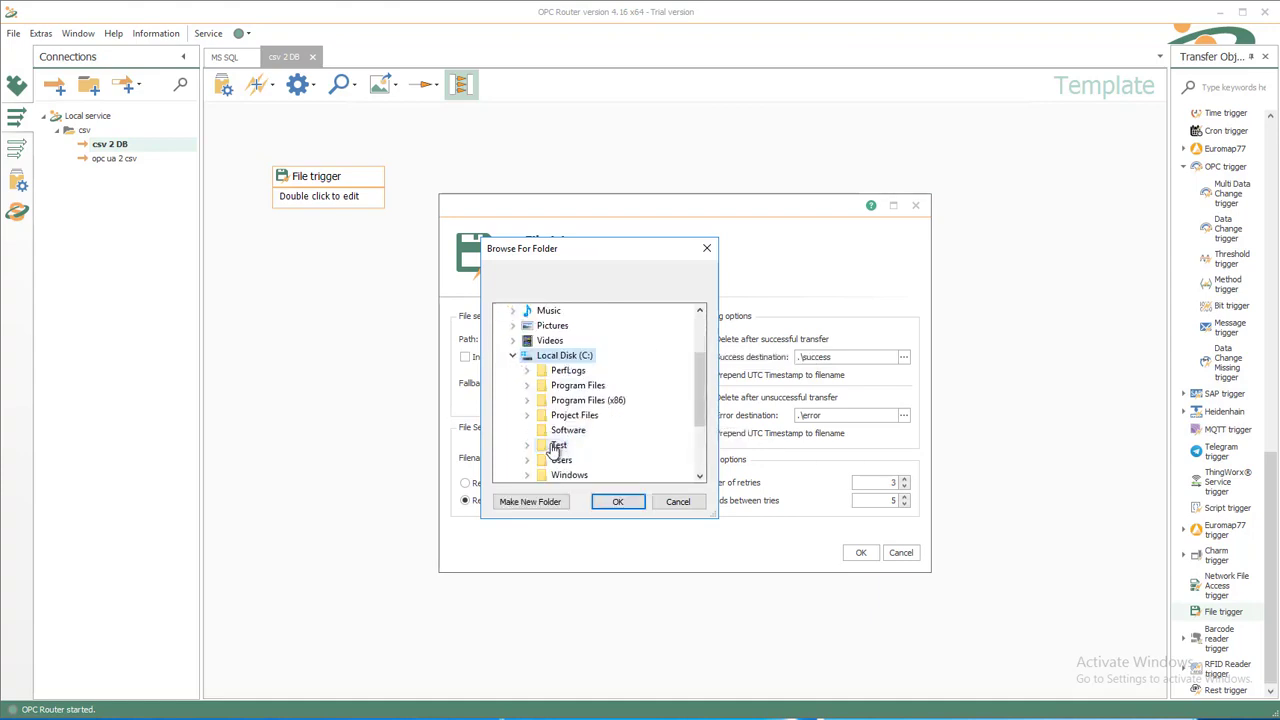
double_click(557, 446)
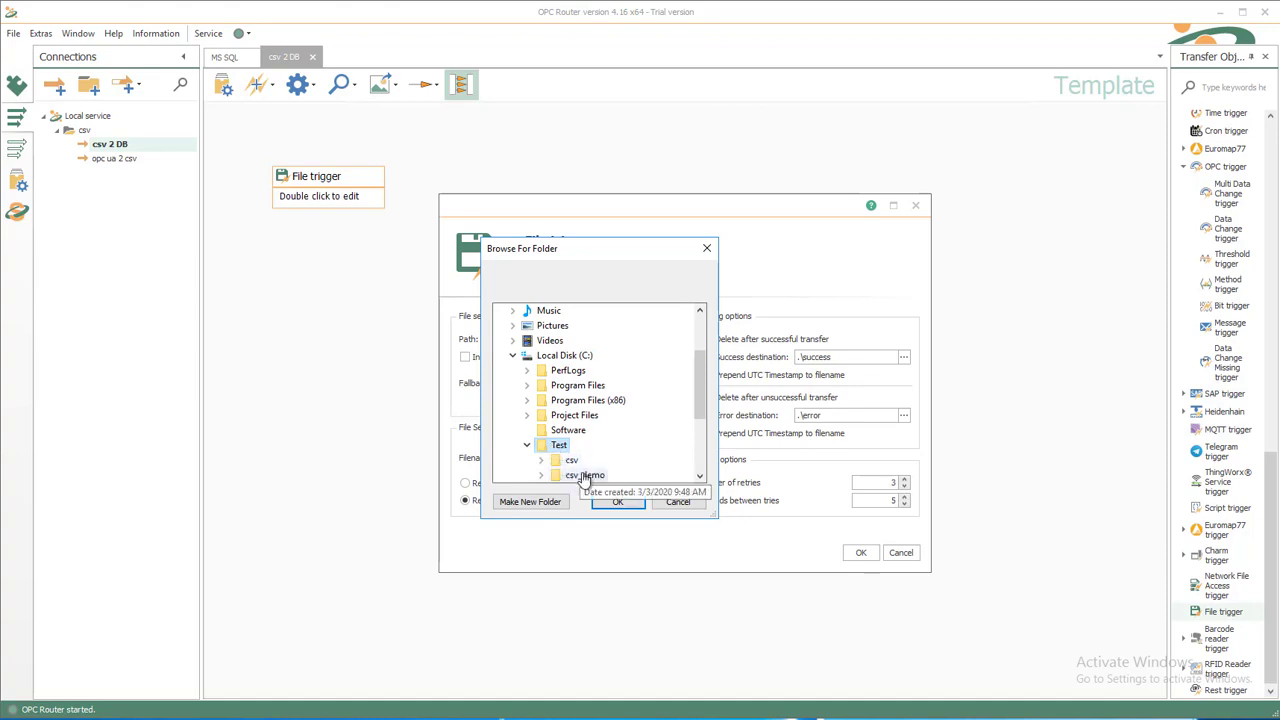
click(586, 475)
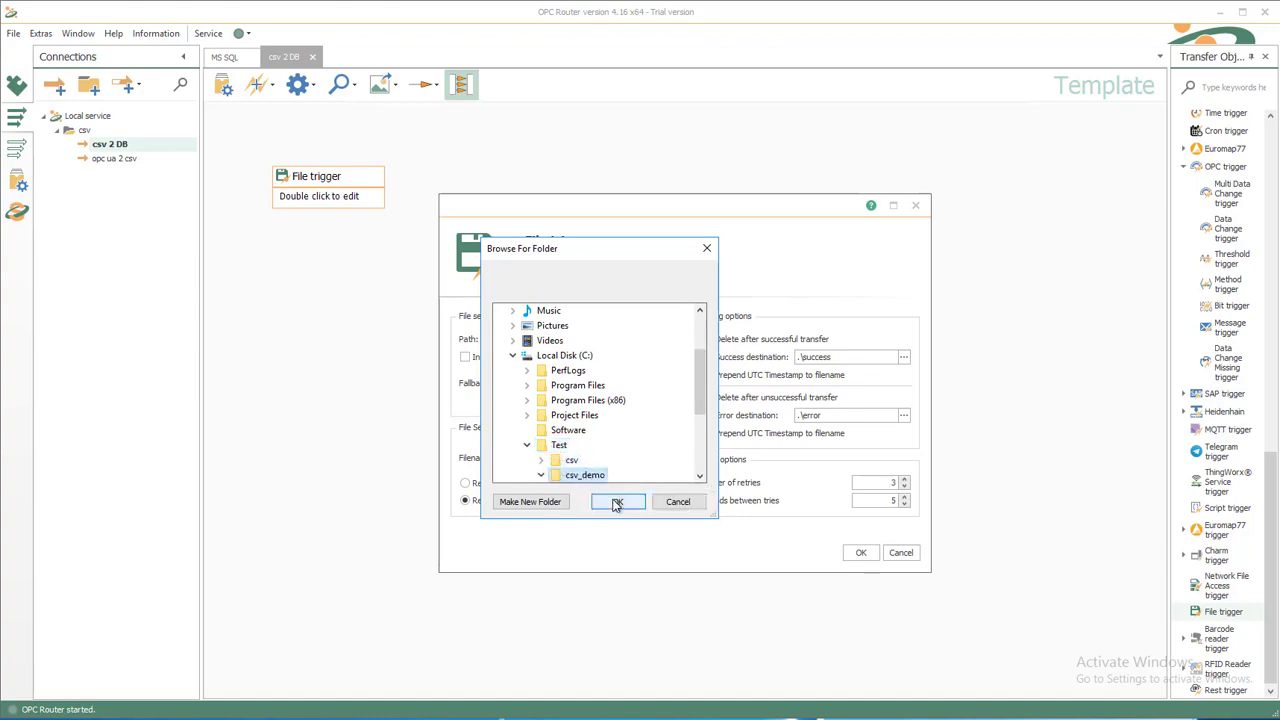
click(617, 503)
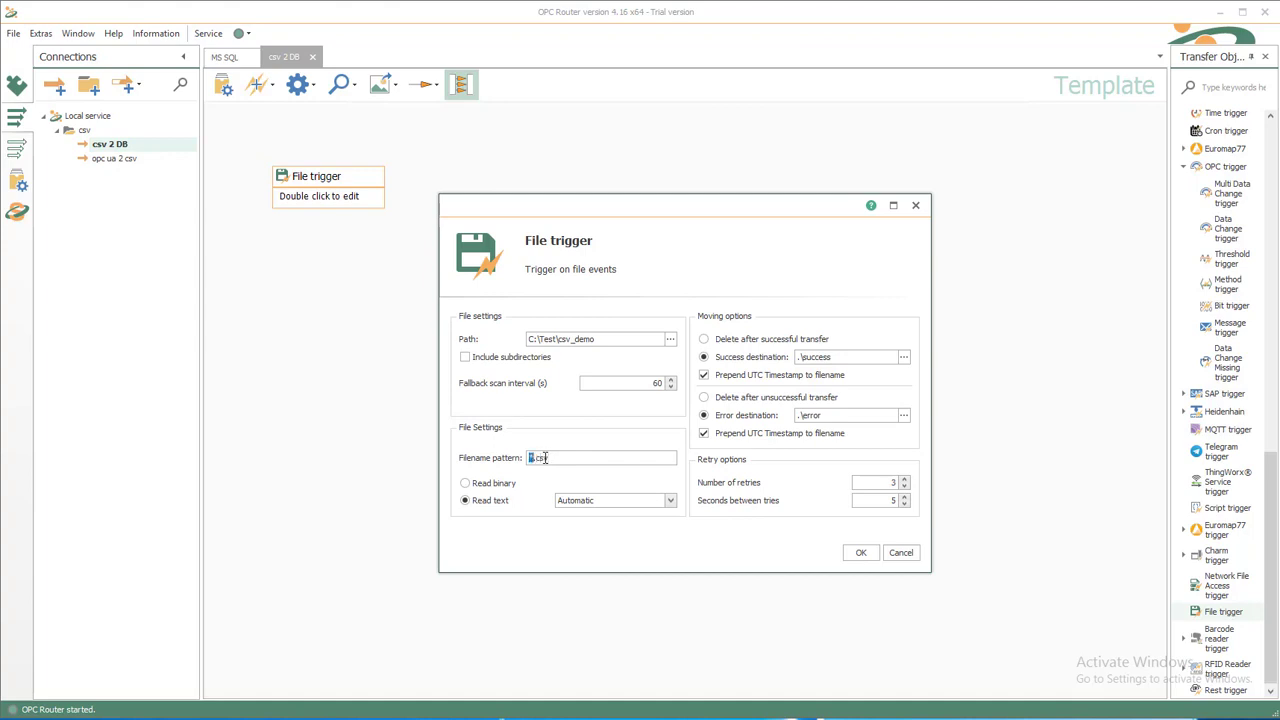
text(ProcessValues_Machine1)
click(862, 554)
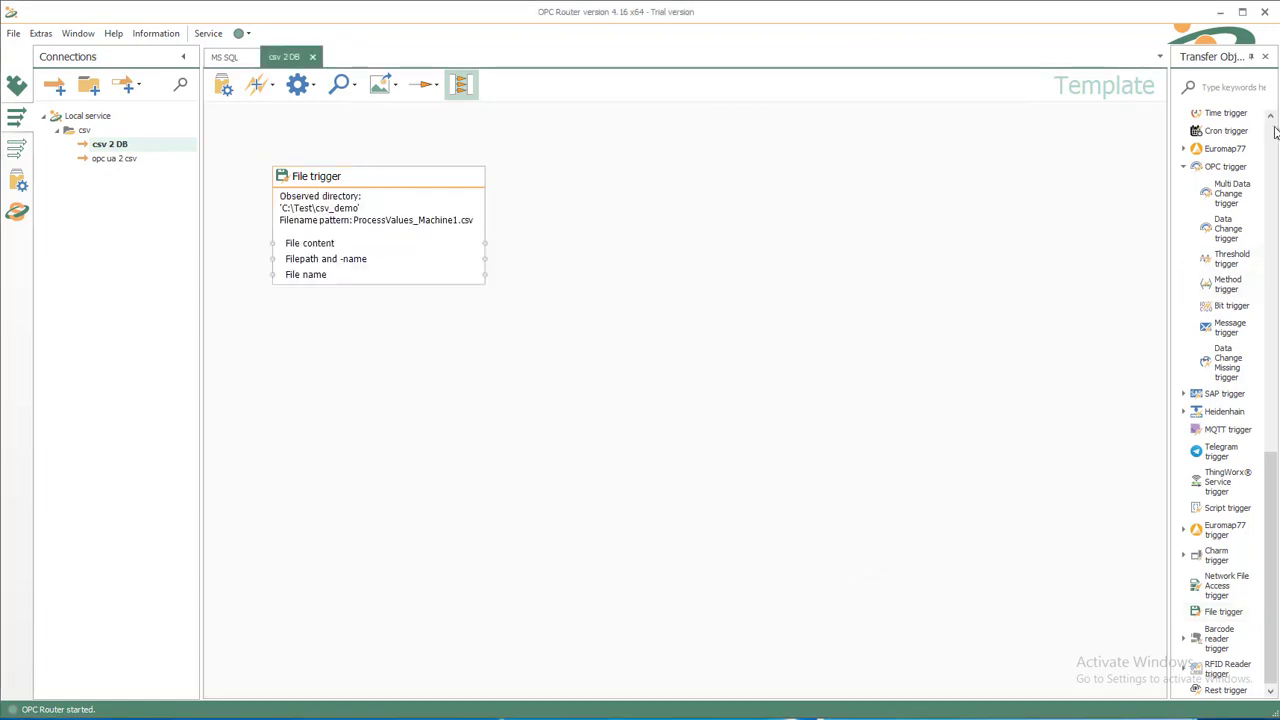
Step: Search the transfer objects for "csv" and place a CSV object beside the File trigger
scroll(1275, 132, up, 10)
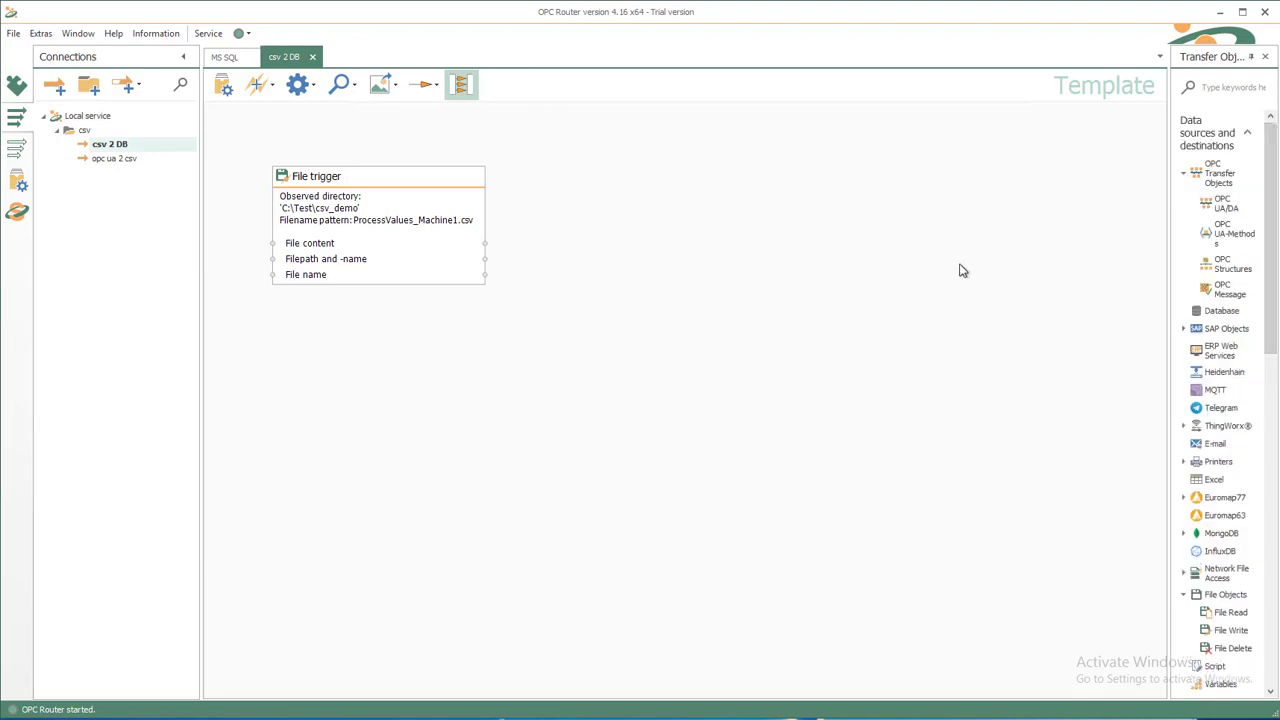
click(1215, 87)
text(csv)
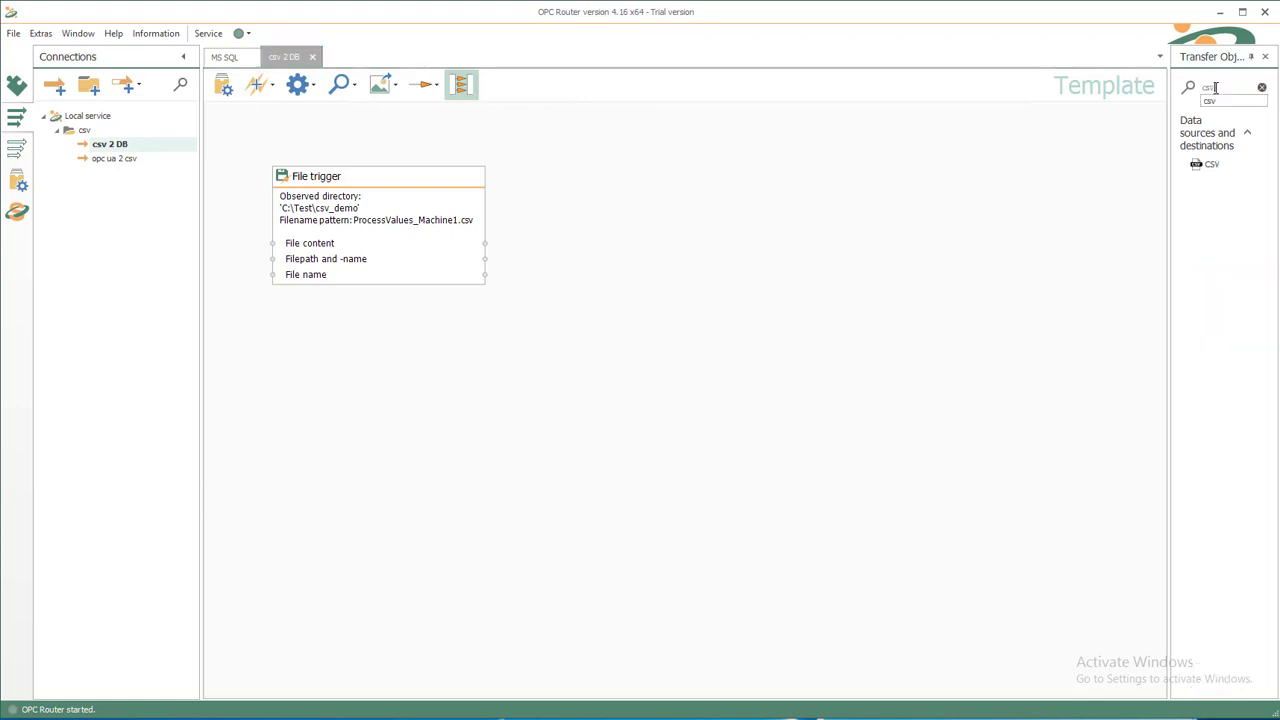
drag(1196, 164, 619, 196)
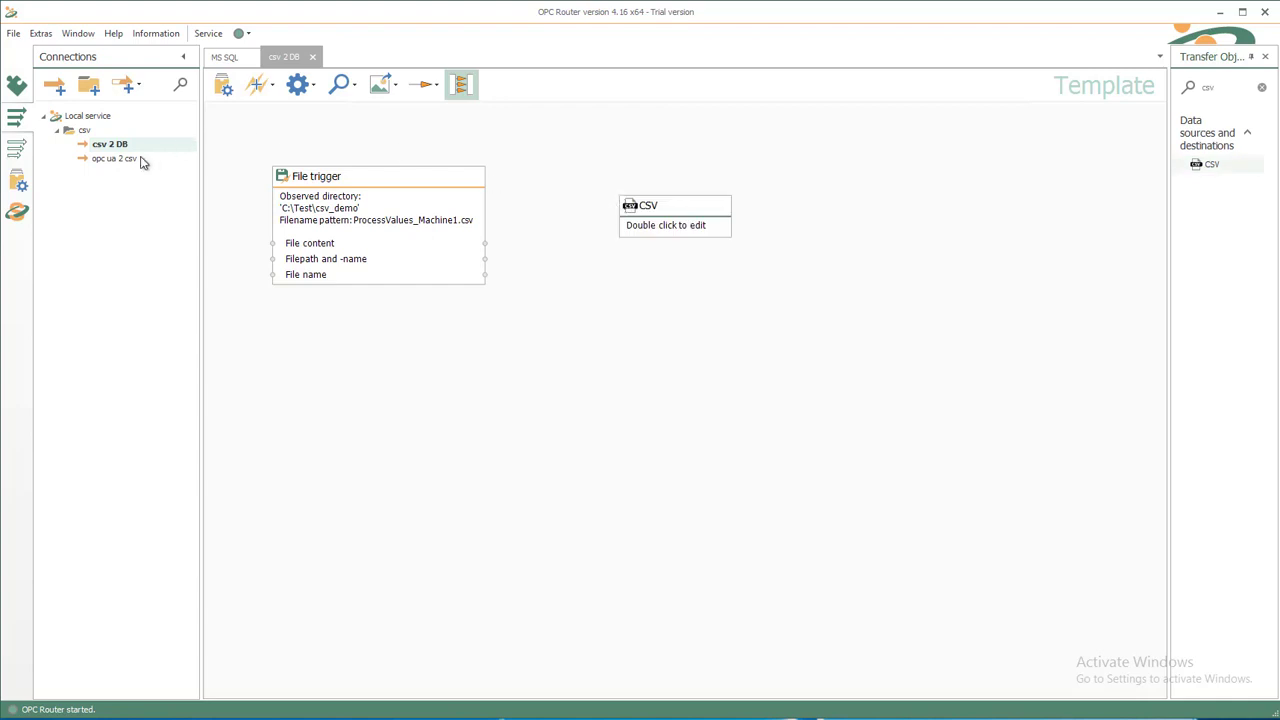
Step: Configure the CSV document with no header and a point as the decimal separator
double_click(667, 224)
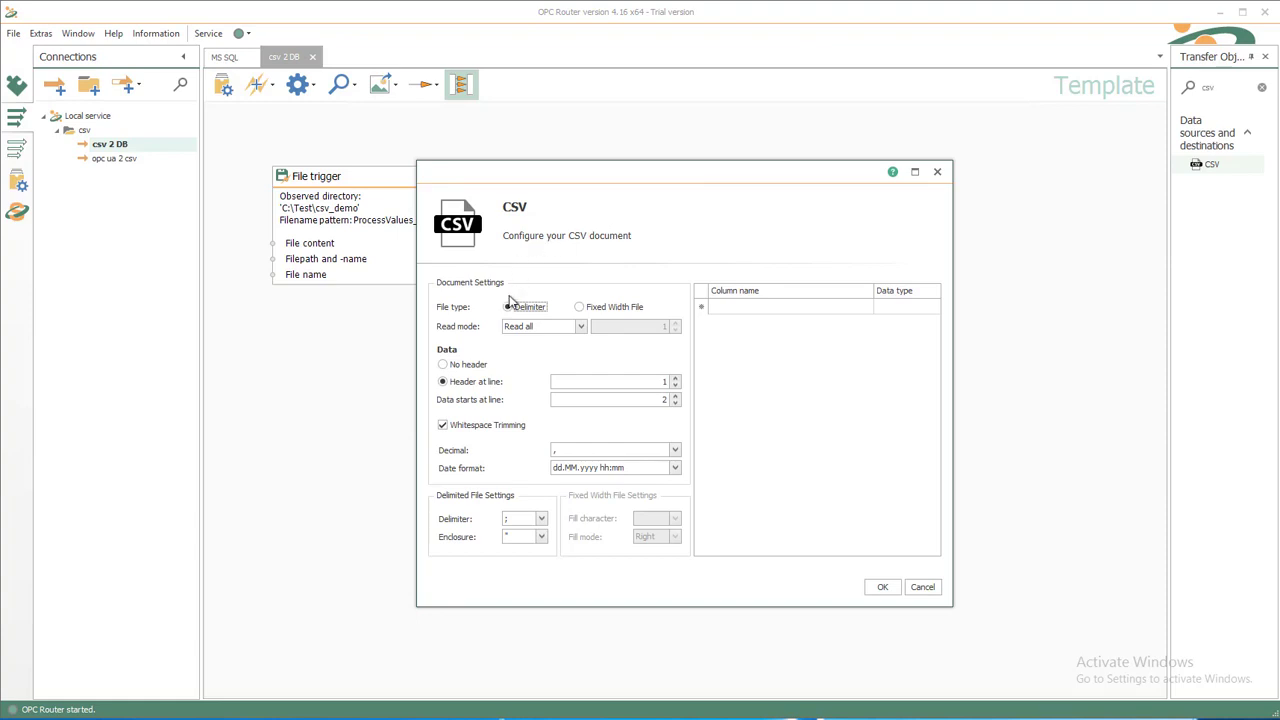
click(473, 366)
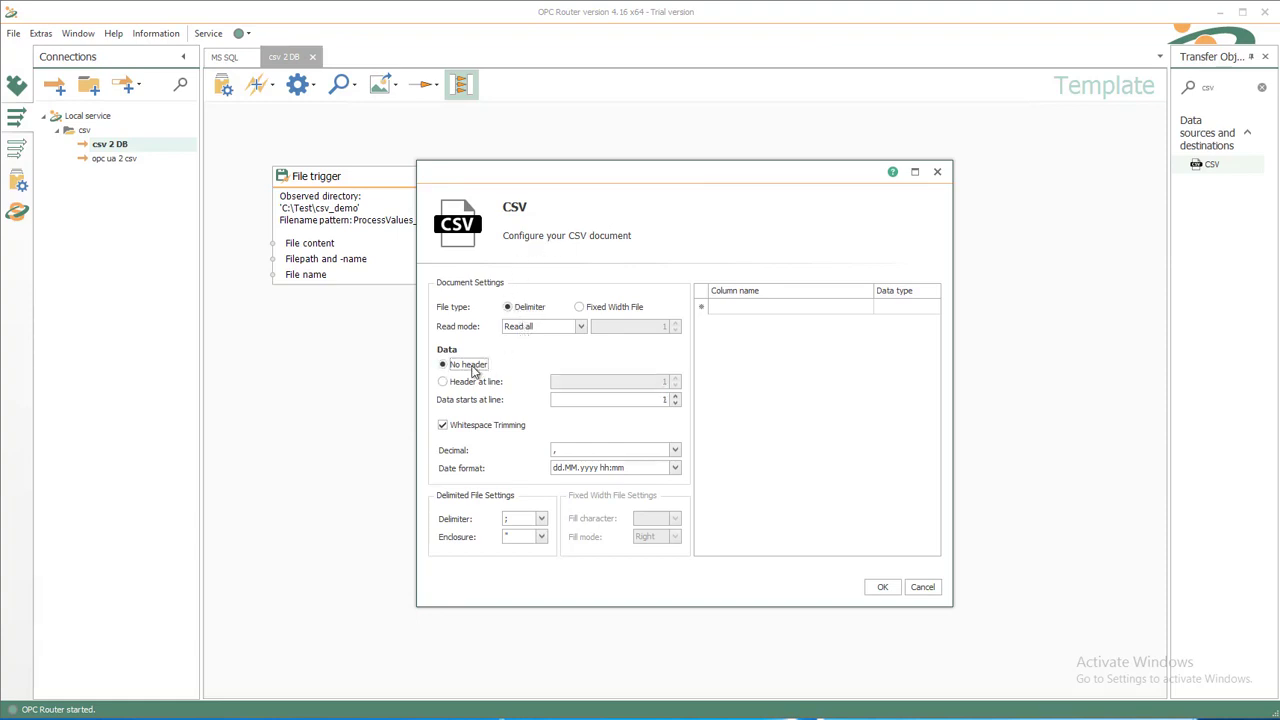
click(677, 452)
Step: Define the CSV columns Temperature, Pressure and Timestamp with the Auto data type and accept the CSV settings
click(777, 307)
text(Templ)
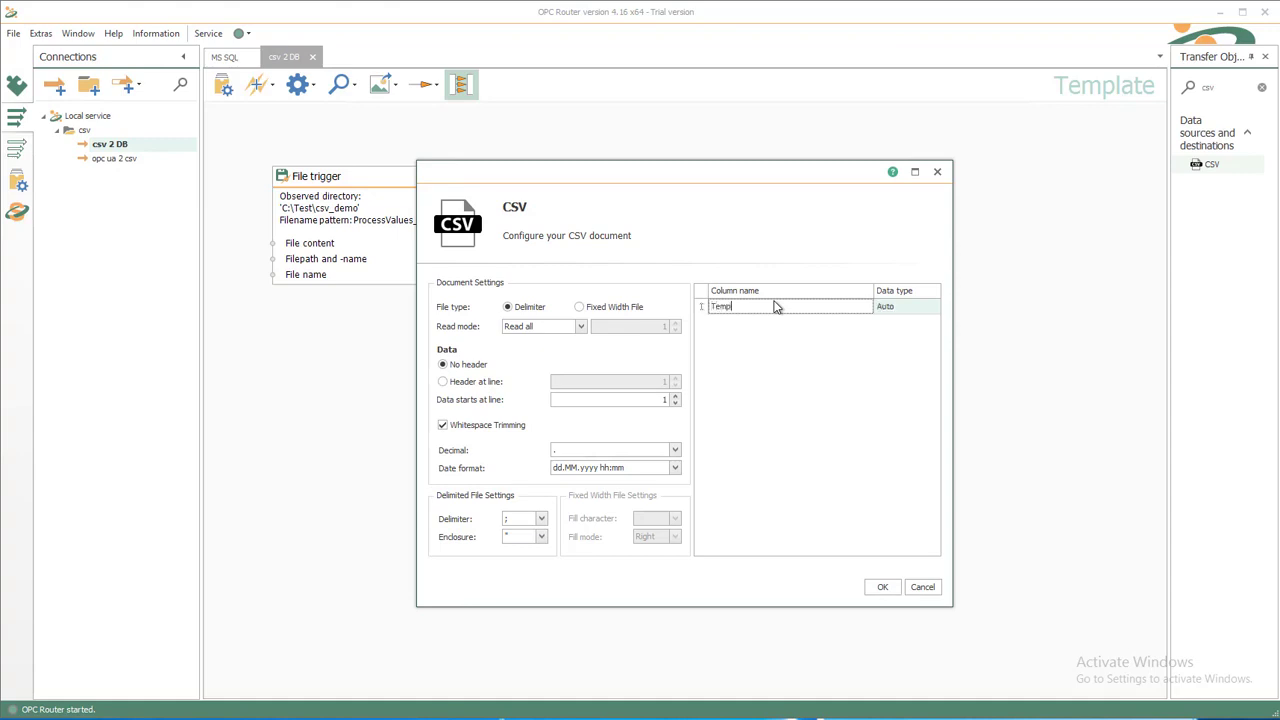
text(ratru)
key(BackSpace)
key(BackSpace)
text(ur)
key(Return)
text(Pressure)
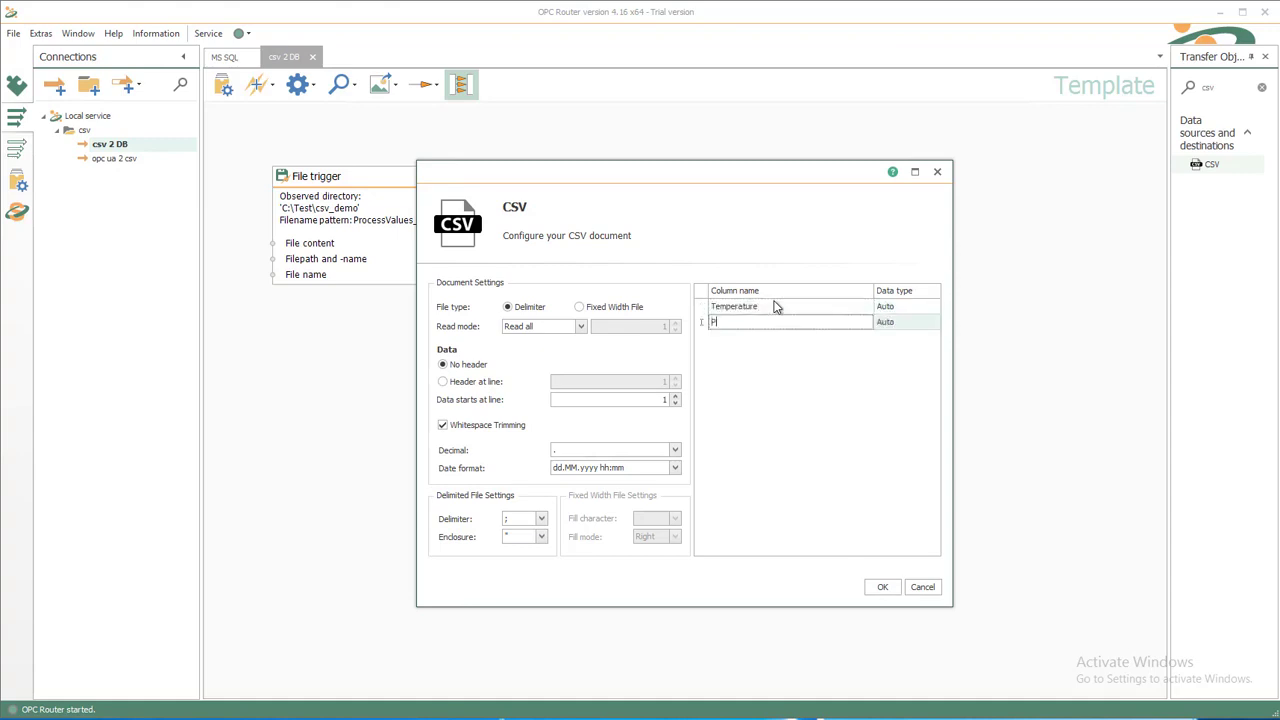
key(Tab)
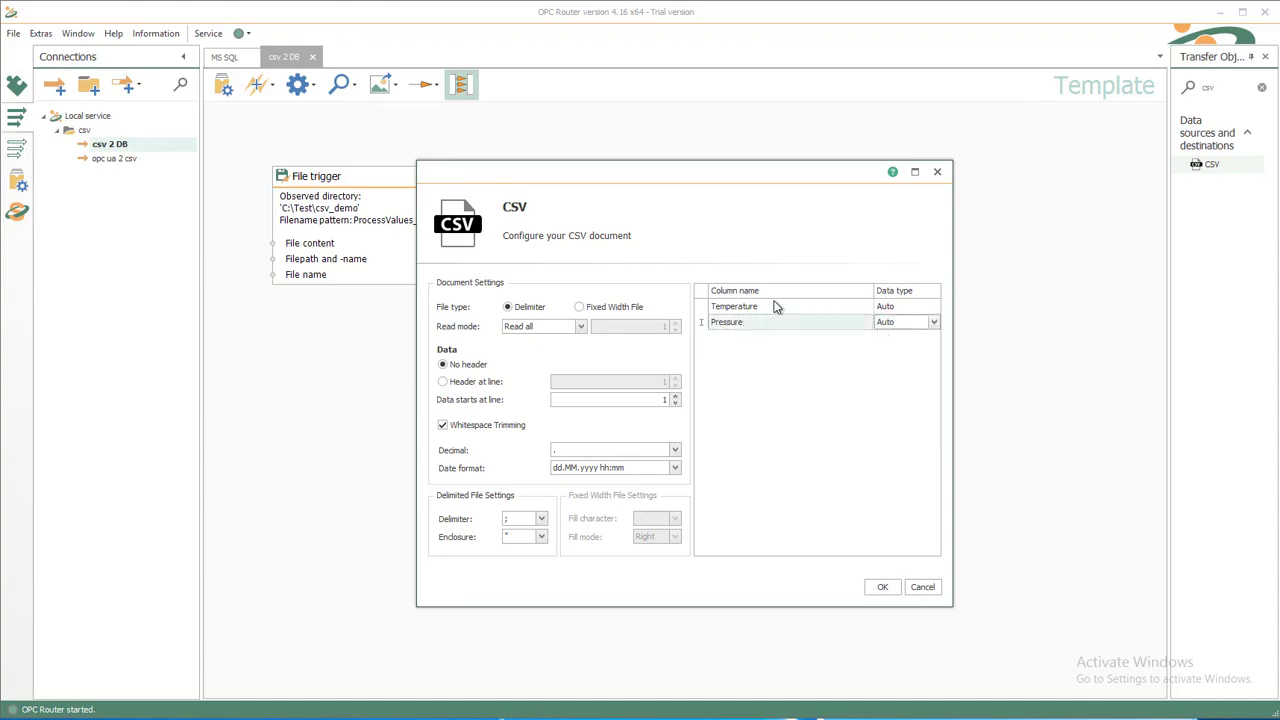
key(Return)
text(Timestamp)
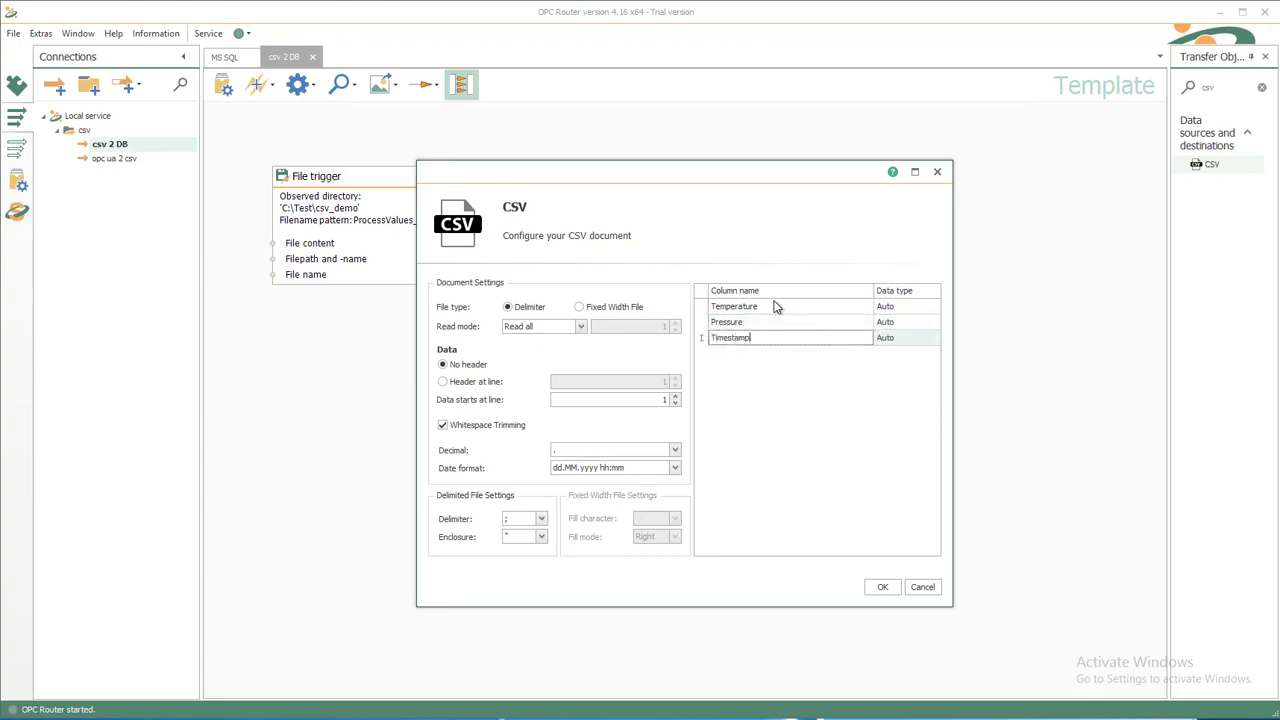
click(879, 589)
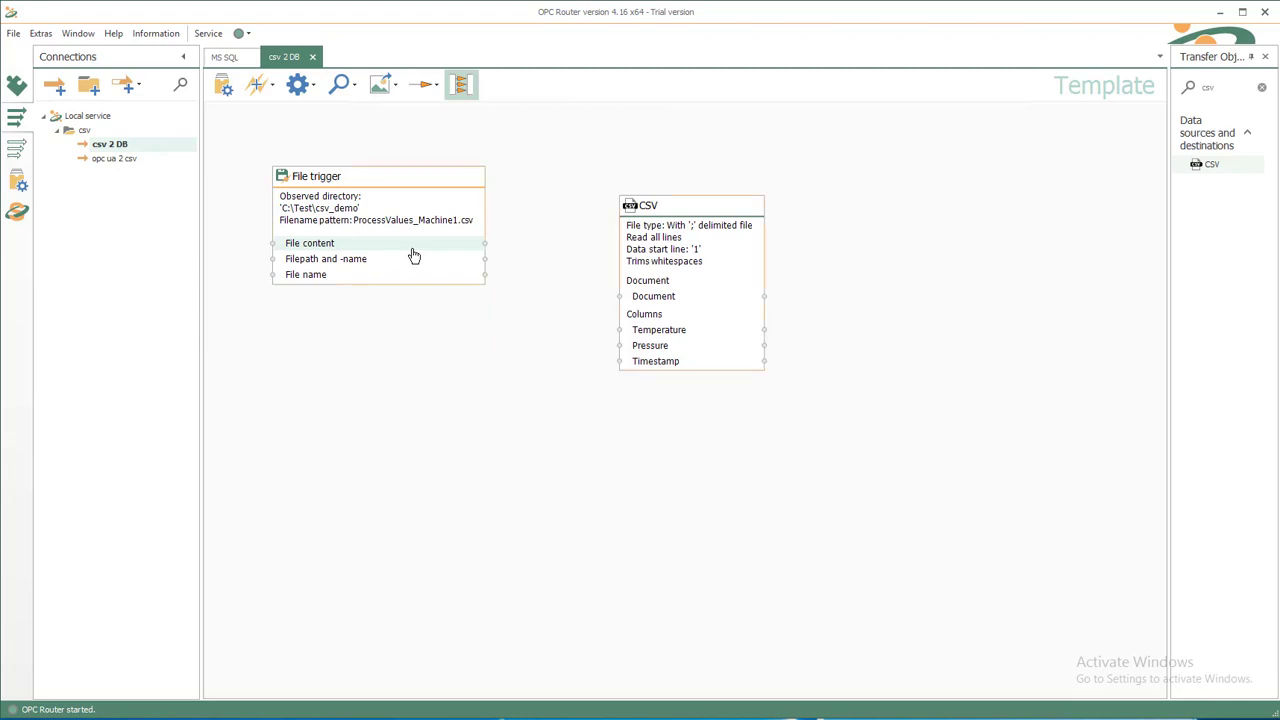
Step: Link the File trigger's File content to the CSV object's Document input and move the CSV object slightly up
drag(584, 283, 669, 303)
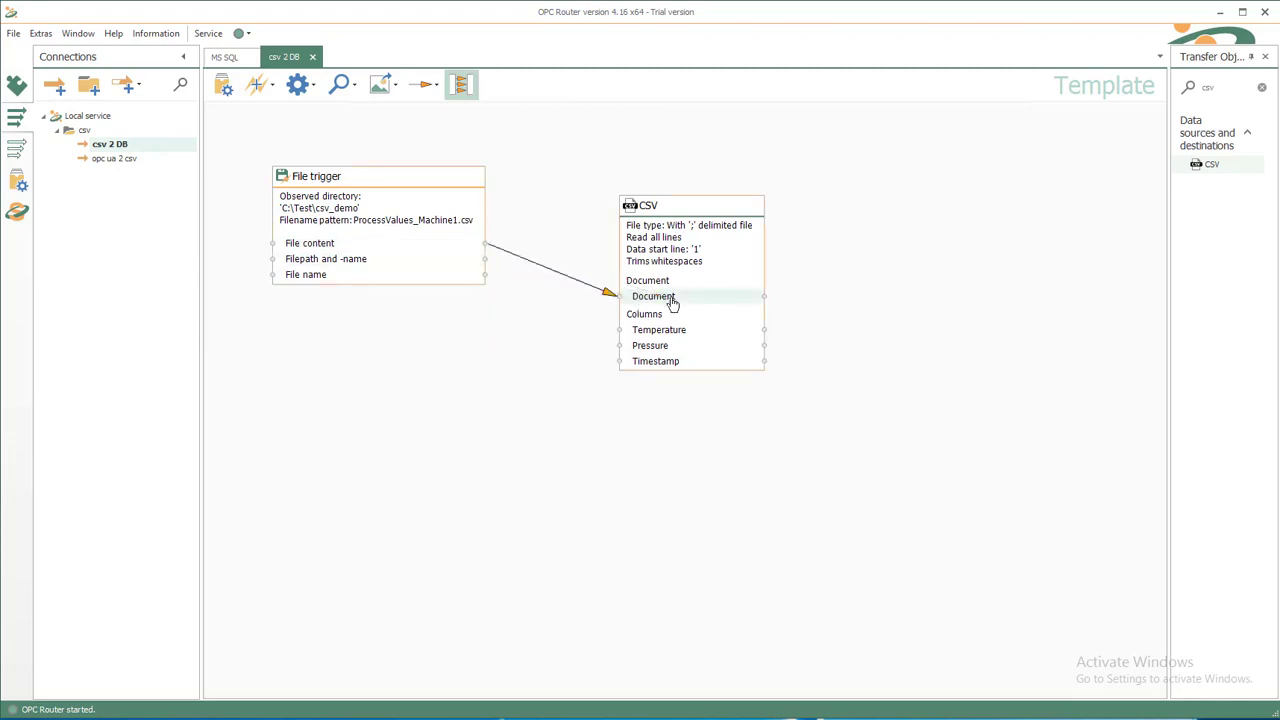
drag(677, 209, 677, 167)
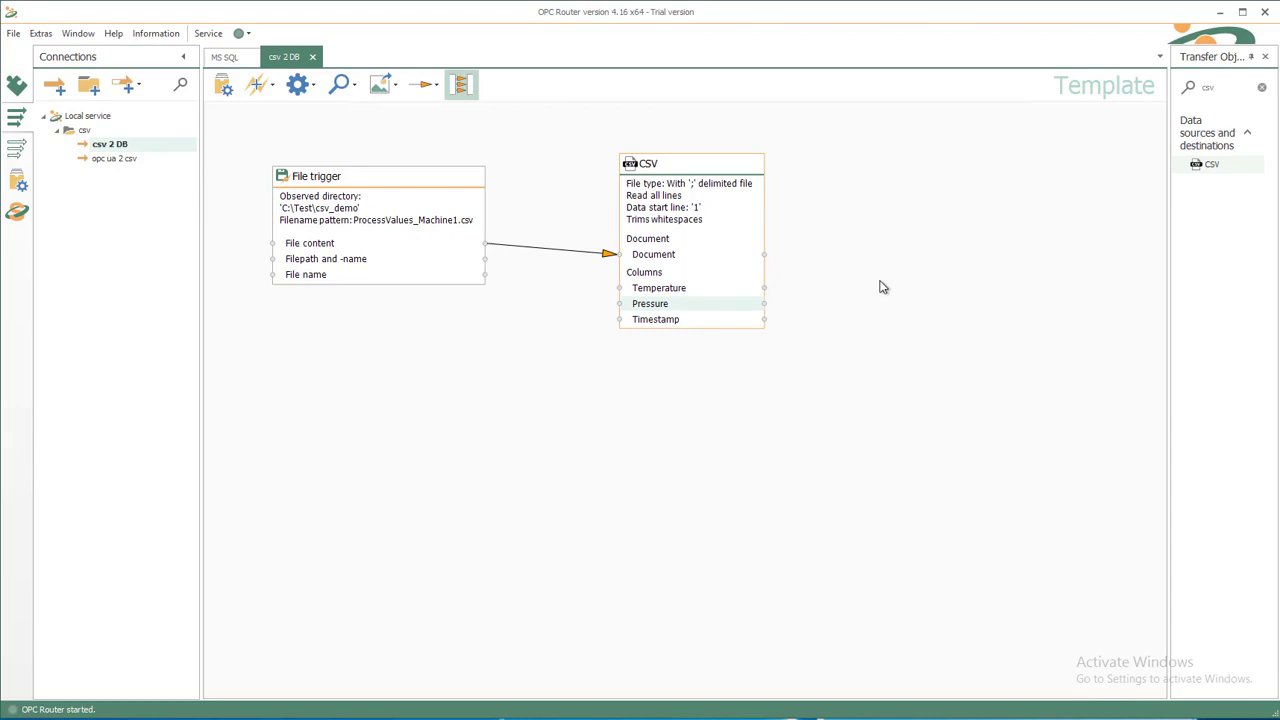
Step: Clear the transfer object search and place a Database object beside the CSV object
click(1263, 88)
click(1263, 88)
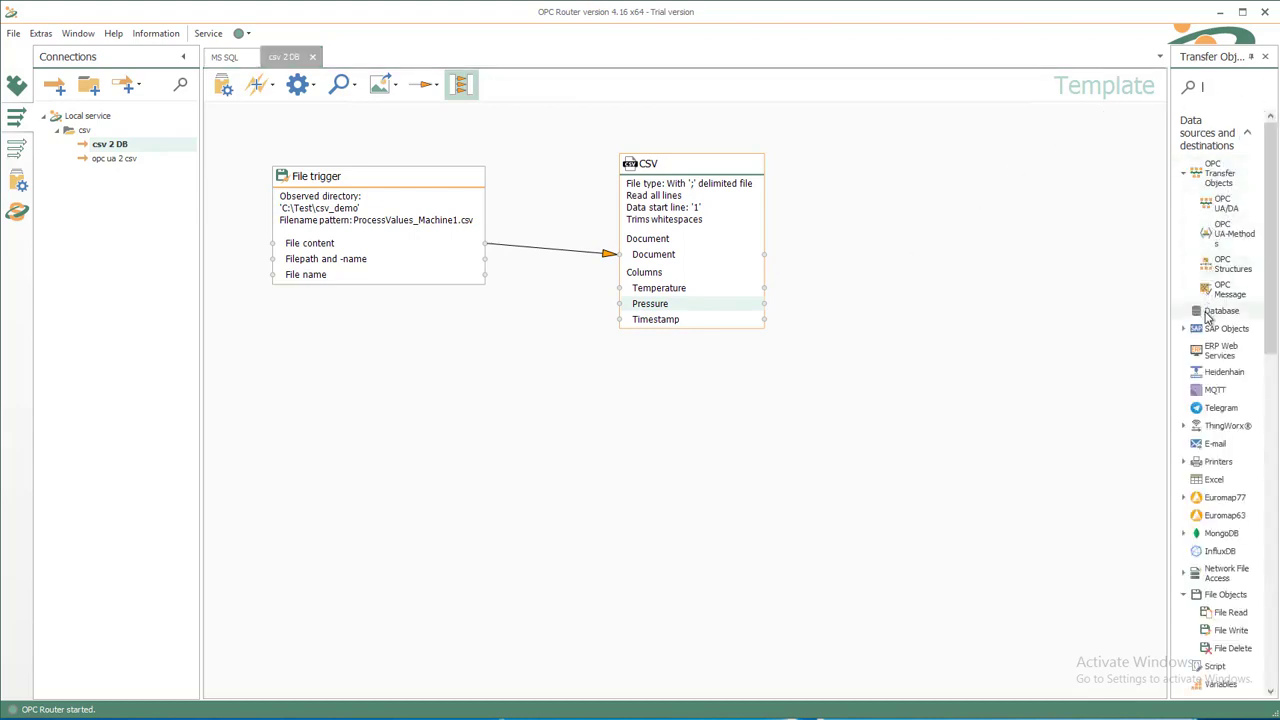
drag(1207, 311, 894, 191)
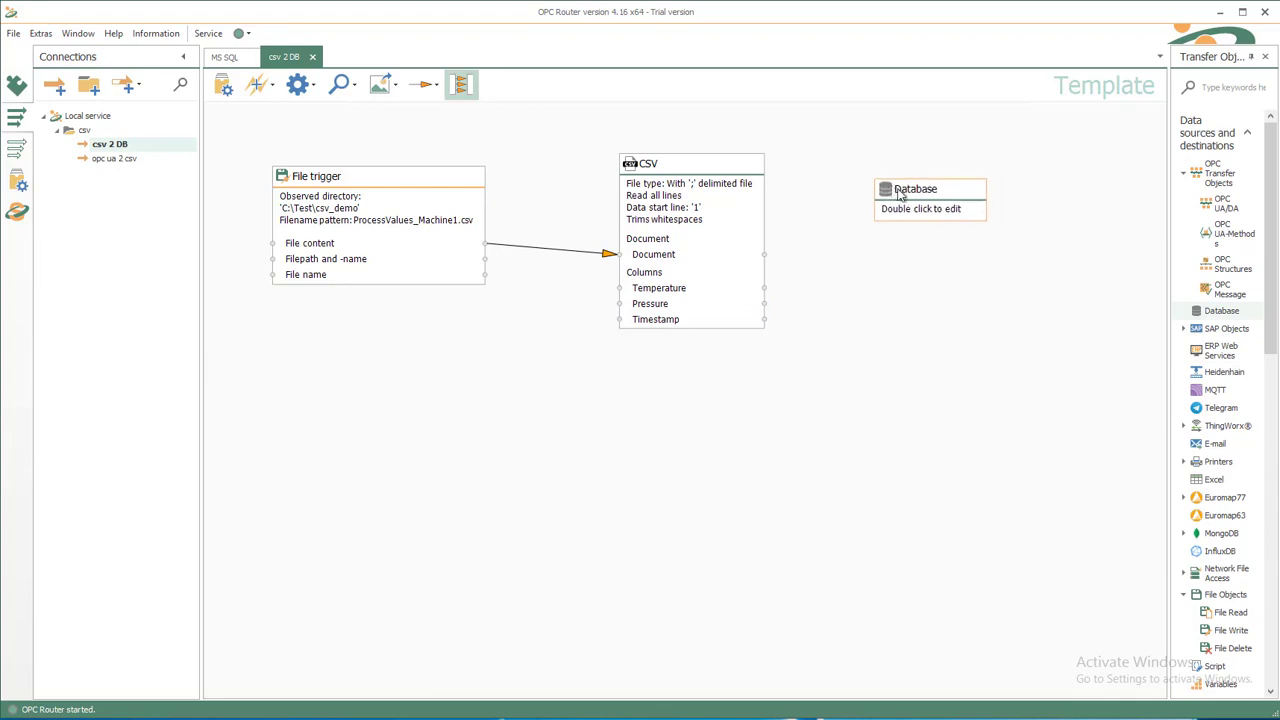
Step: Configure the Database object with TrainingDB access data and the Insert type for the ProcessValues table
double_click(900, 196)
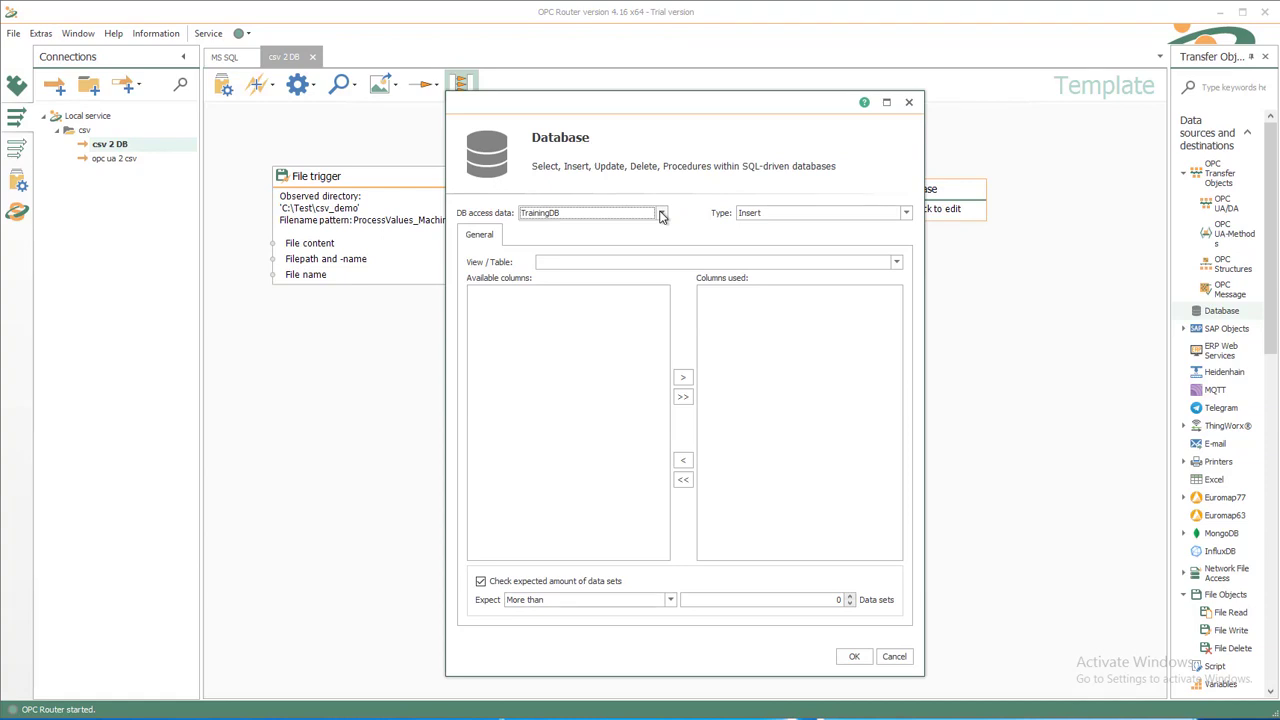
click(660, 214)
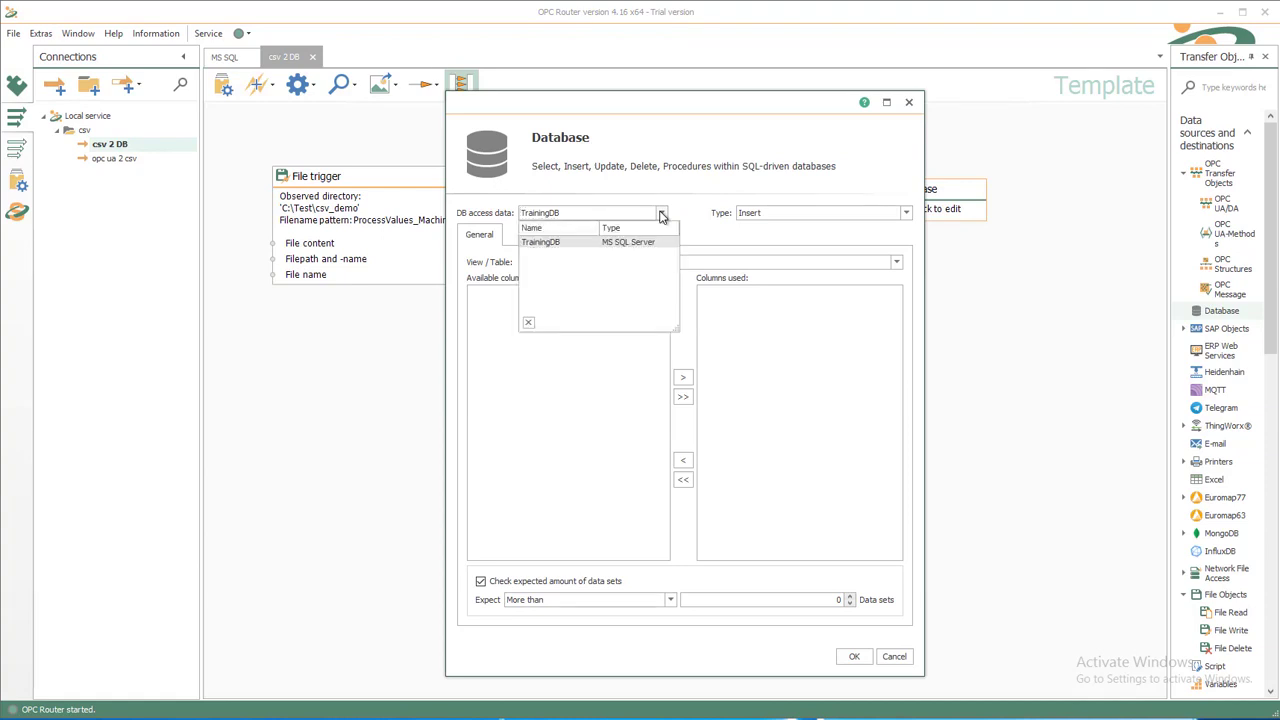
click(906, 216)
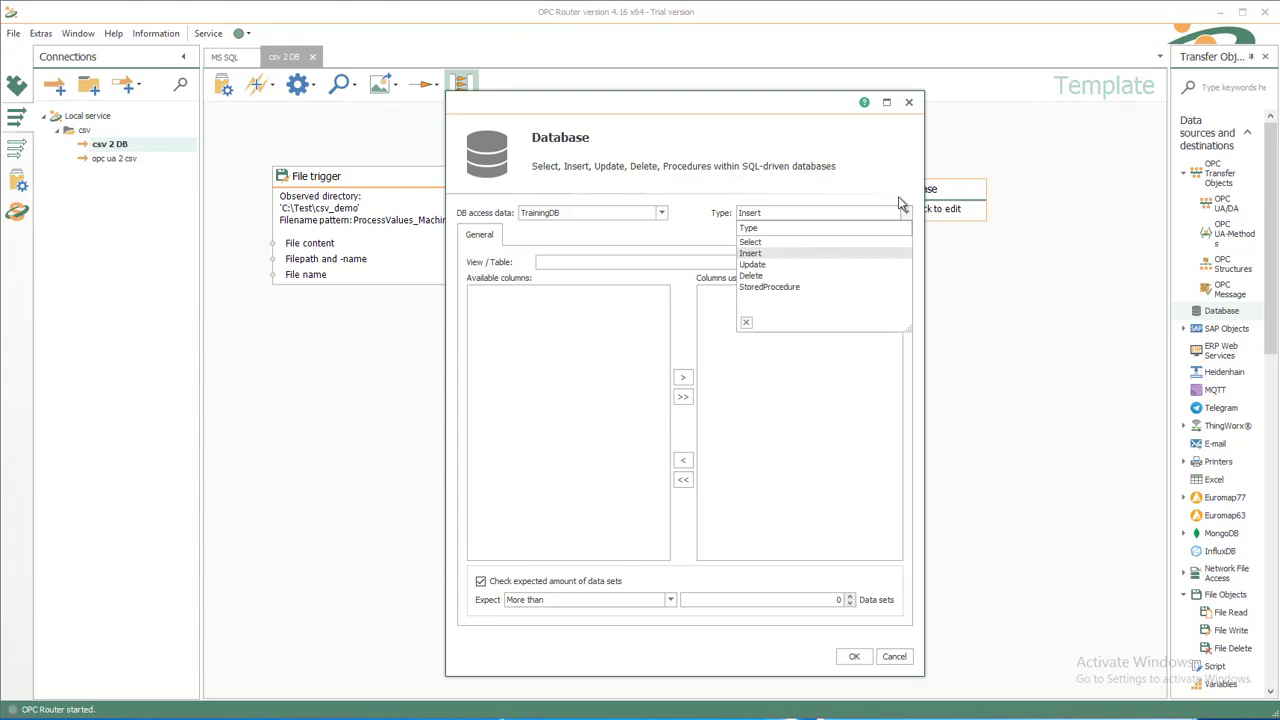
click(898, 203)
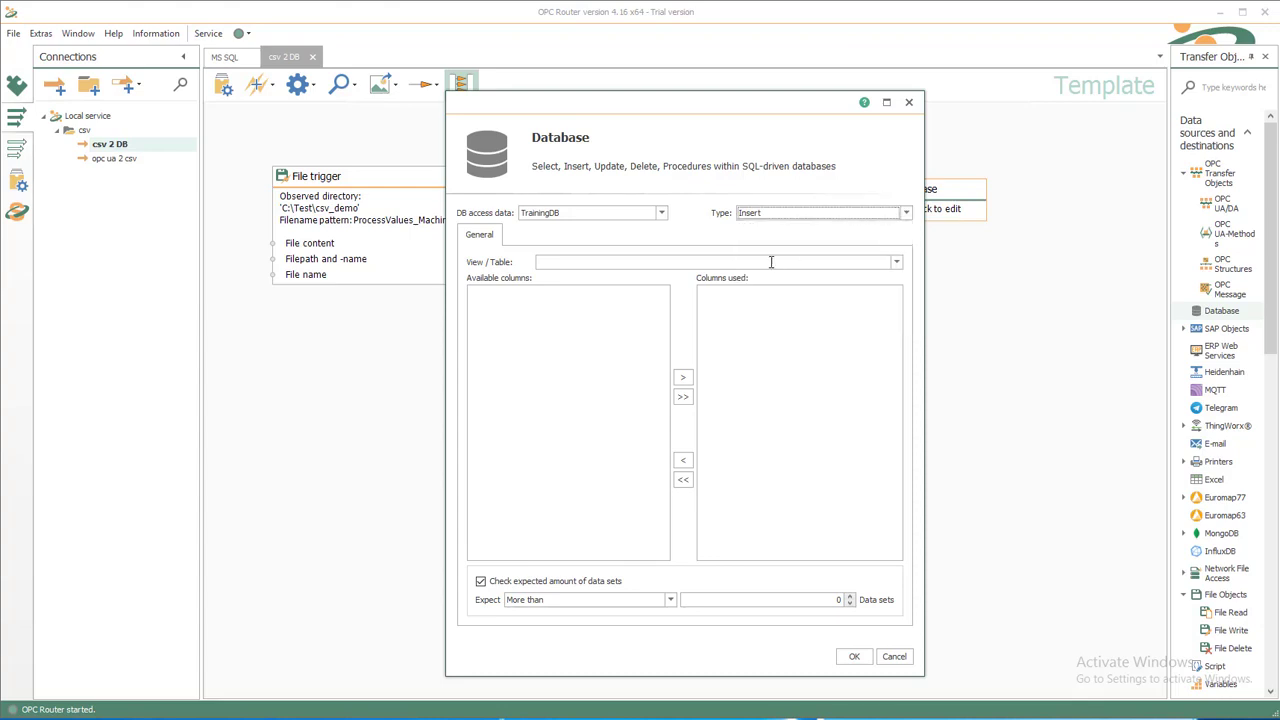
click(893, 261)
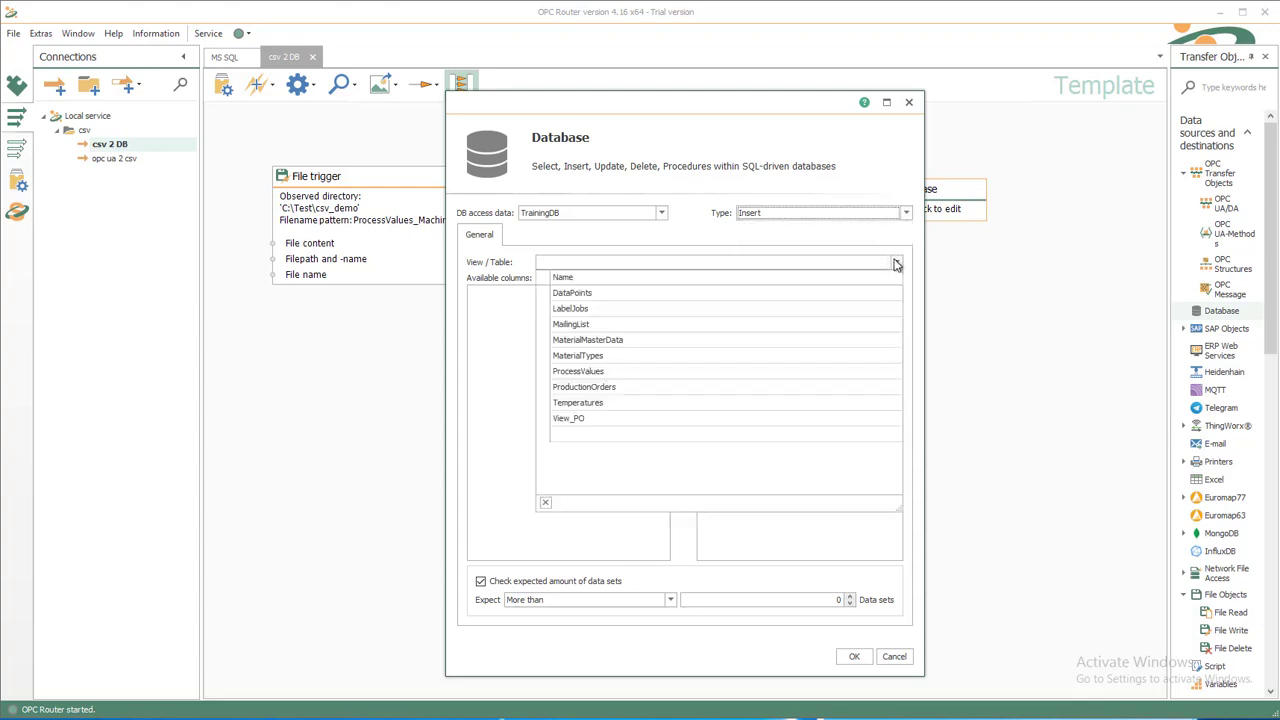
click(599, 371)
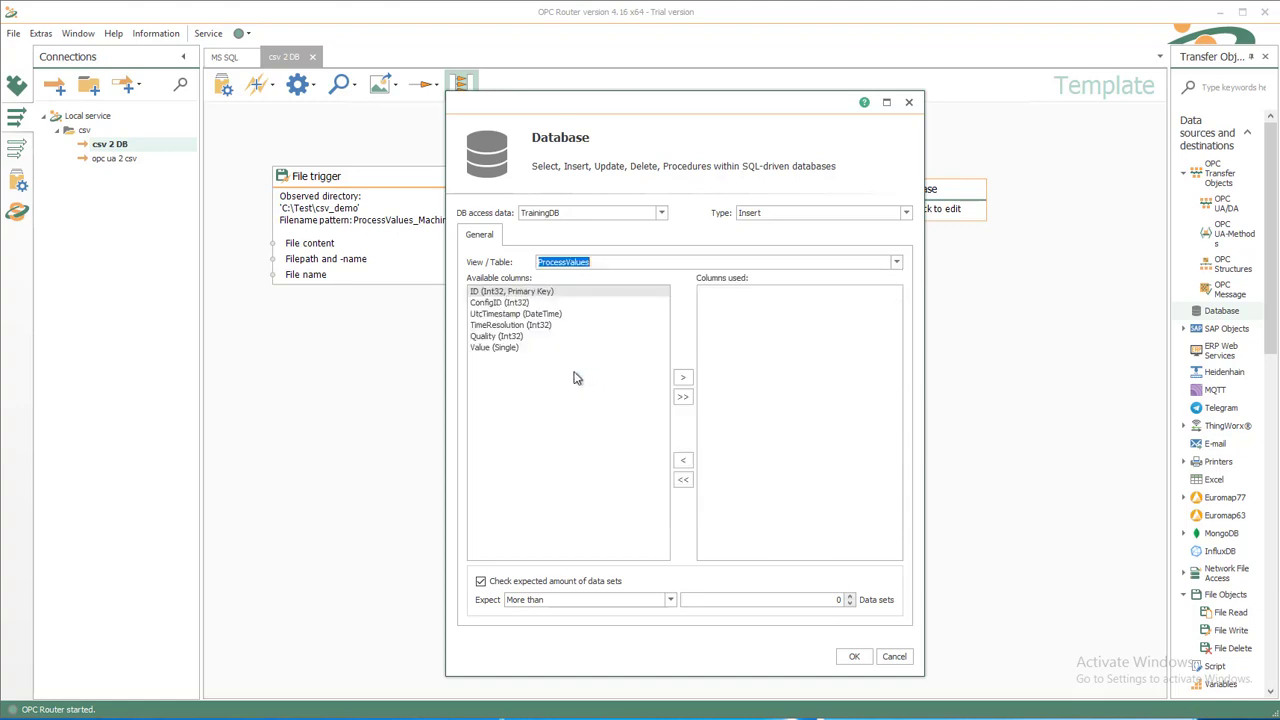
Step: Use the Value, UtcTimestamp and ConfigID columns in the Database object and accept its settings
click(497, 350)
double_click(497, 350)
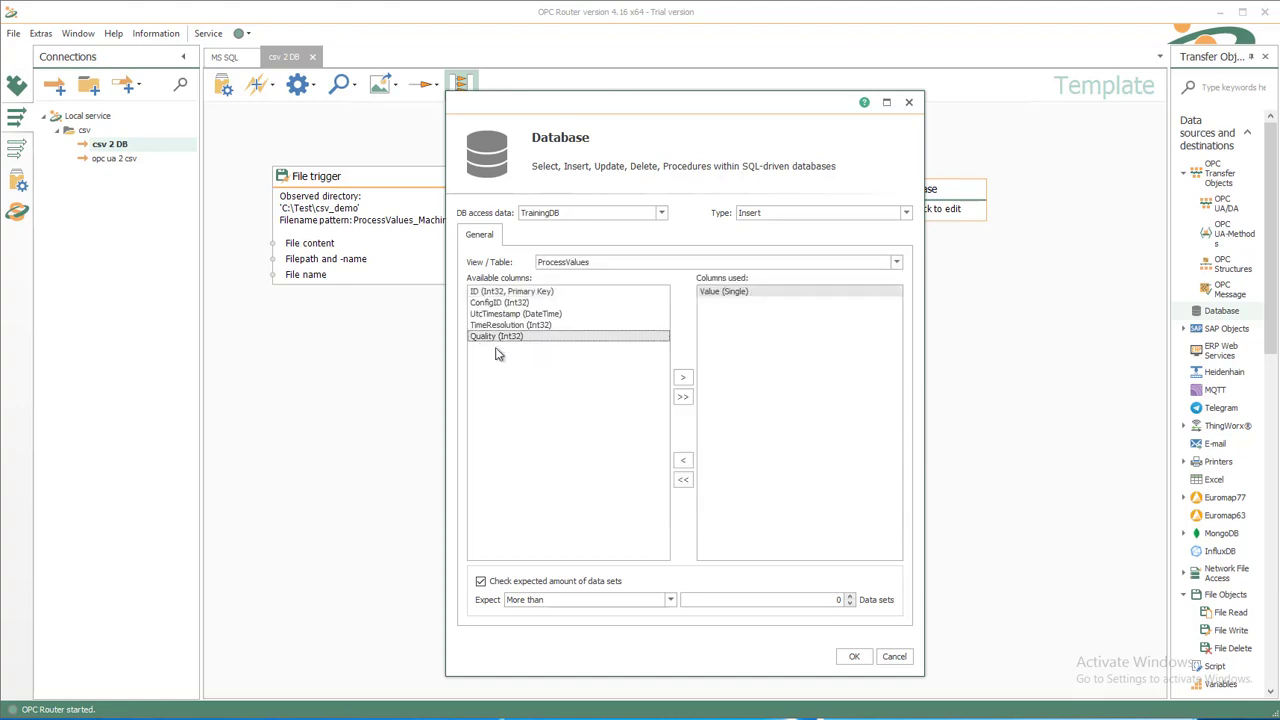
double_click(518, 314)
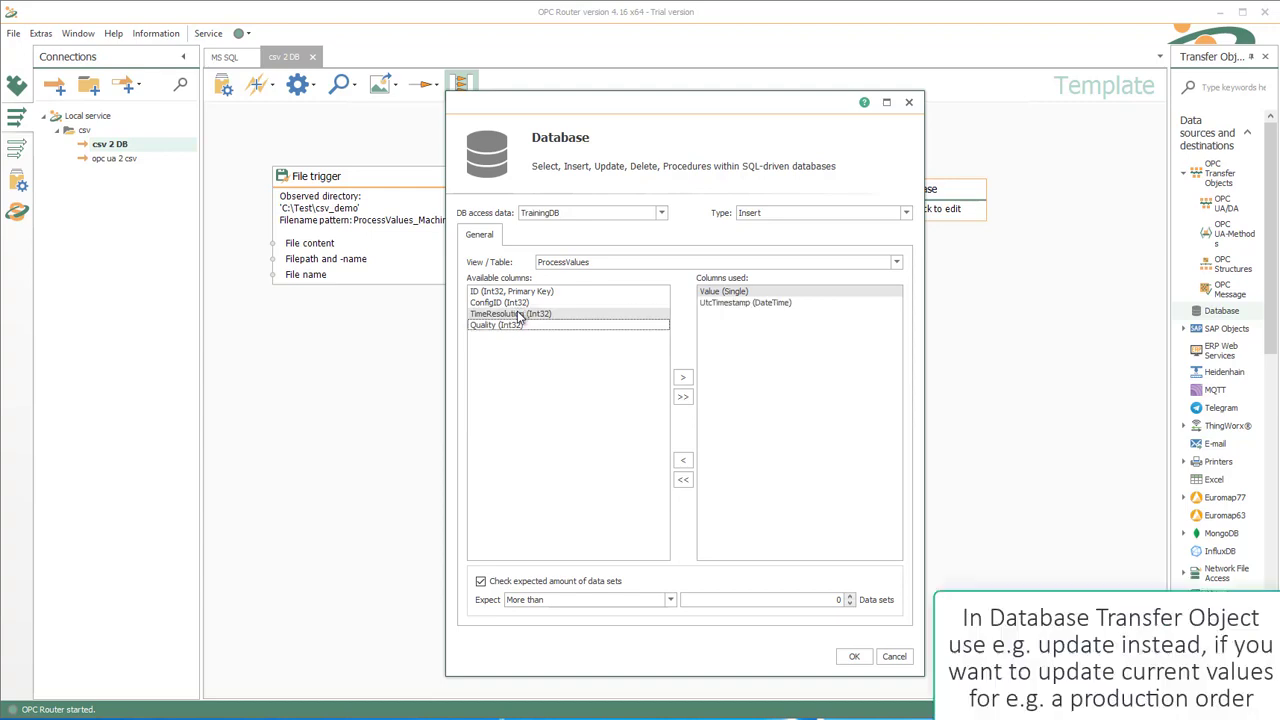
double_click(511, 303)
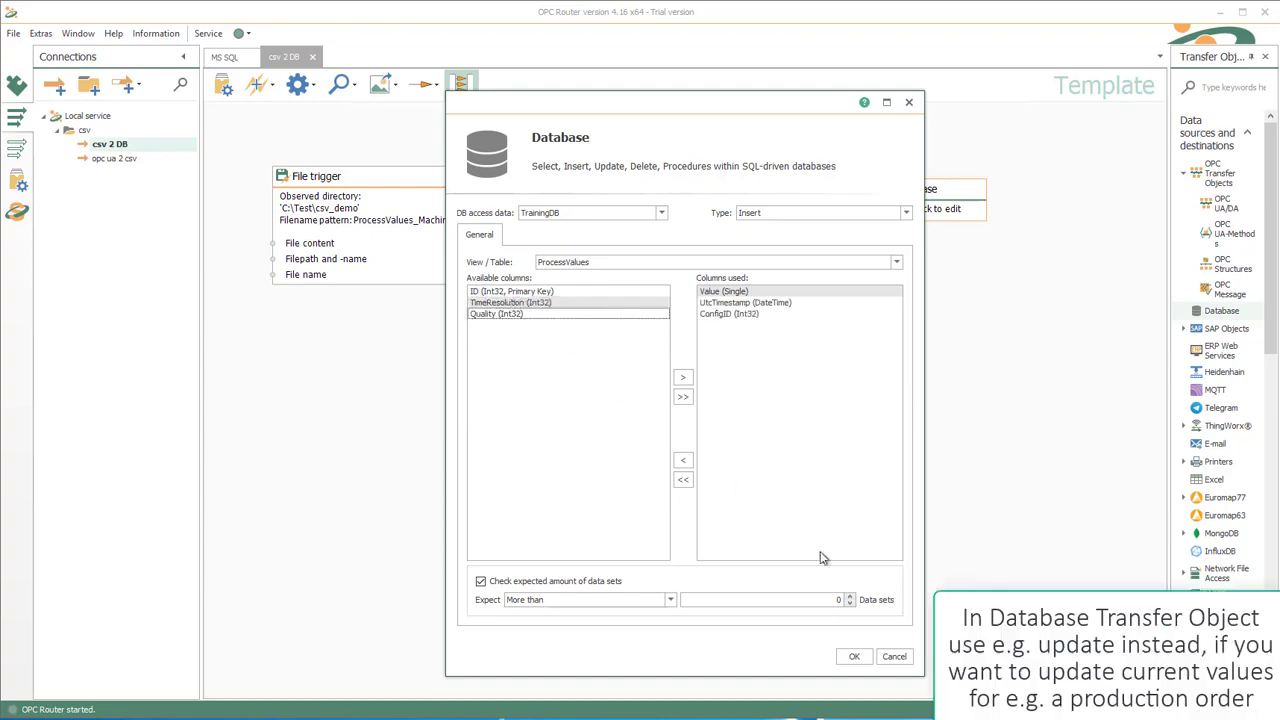
click(851, 657)
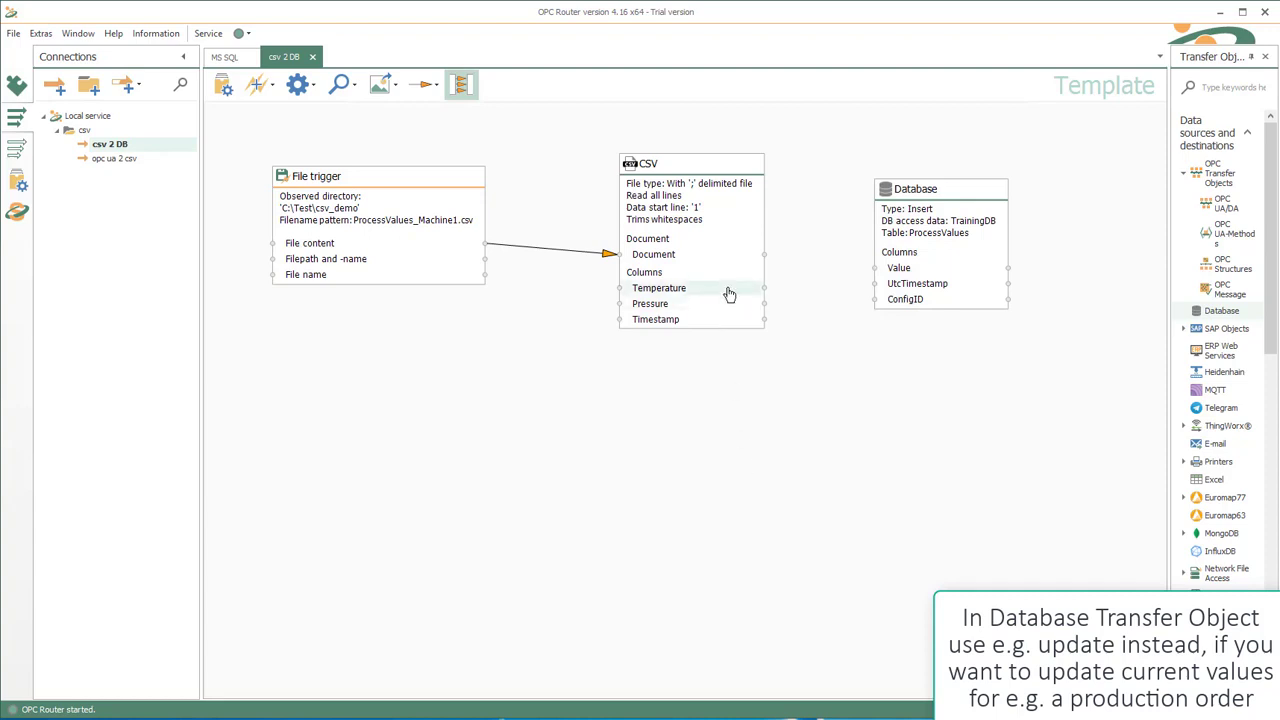
Step: Link the CSV object's Temperature to the Database object's Value, and Timestamp to its UtcTimestamp
mouse_move(729, 294)
mouse_down()
mouse_move(806, 271)
mouse_move(897, 273)
mouse_up()
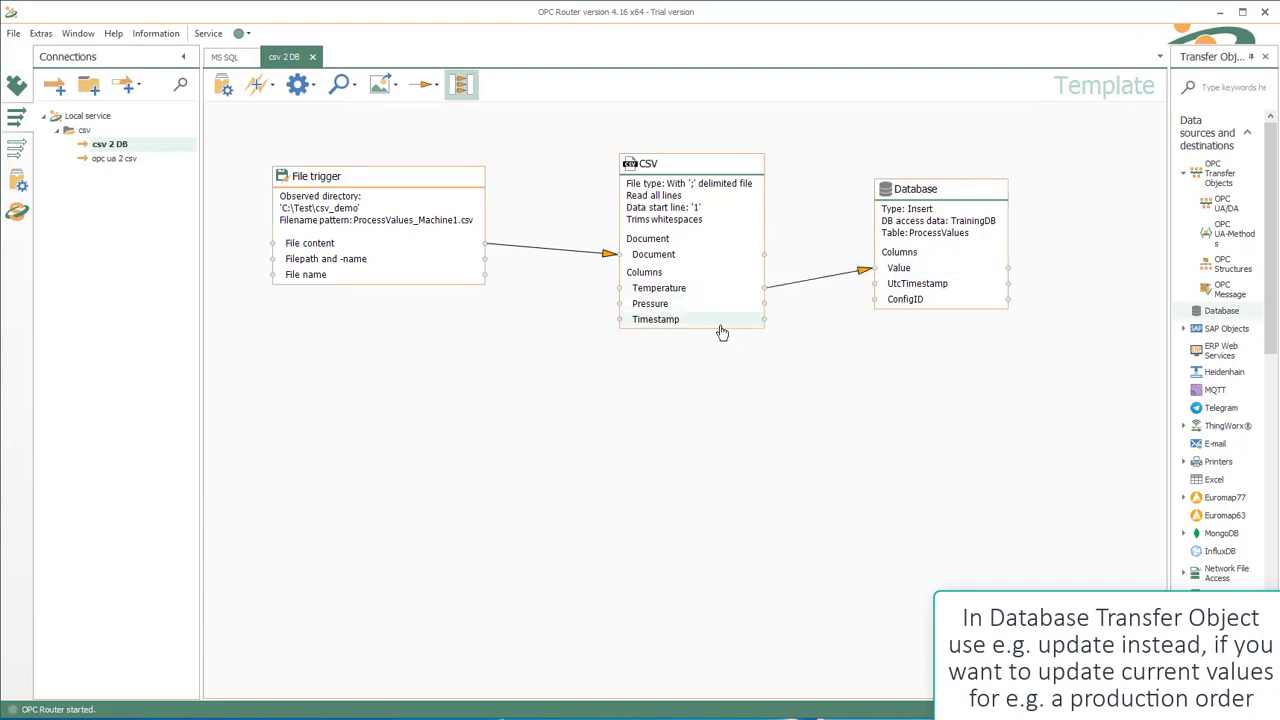
drag(721, 326, 896, 290)
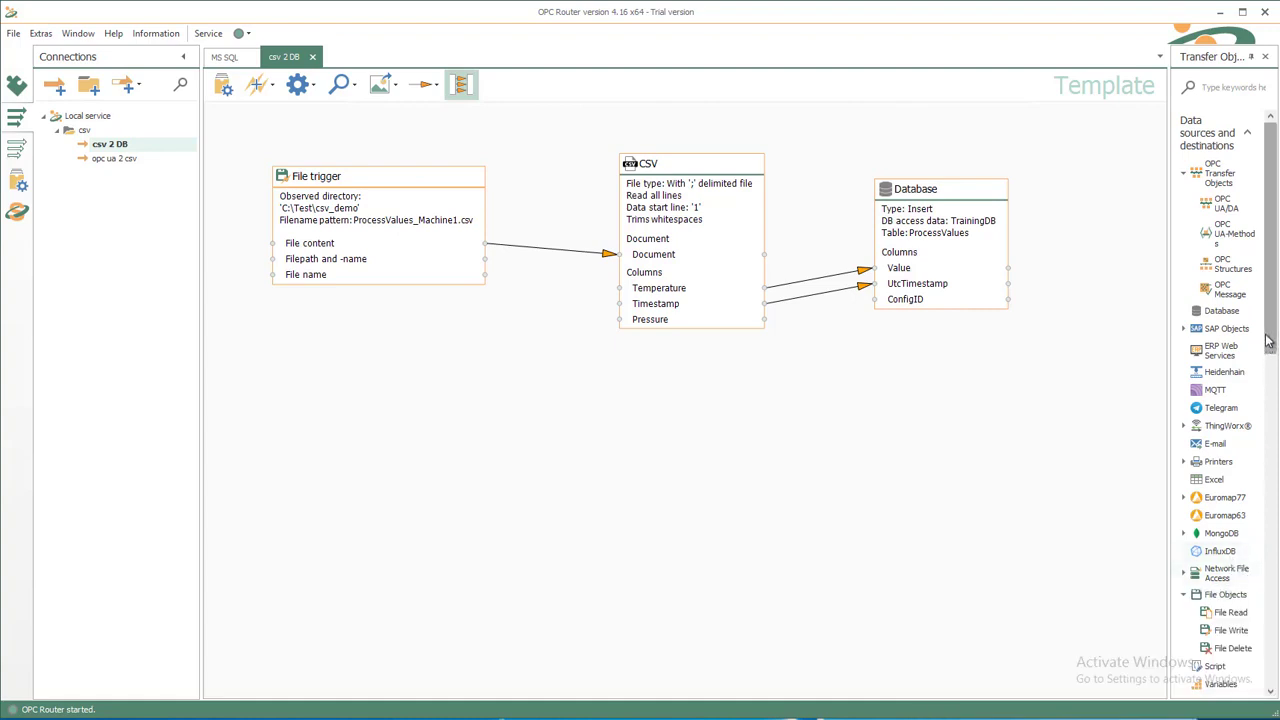
Step: Add a Constant Values object with the value 1001, link it to the Database object's ConfigID and move it slightly closer
scroll(1268, 340, down, 5)
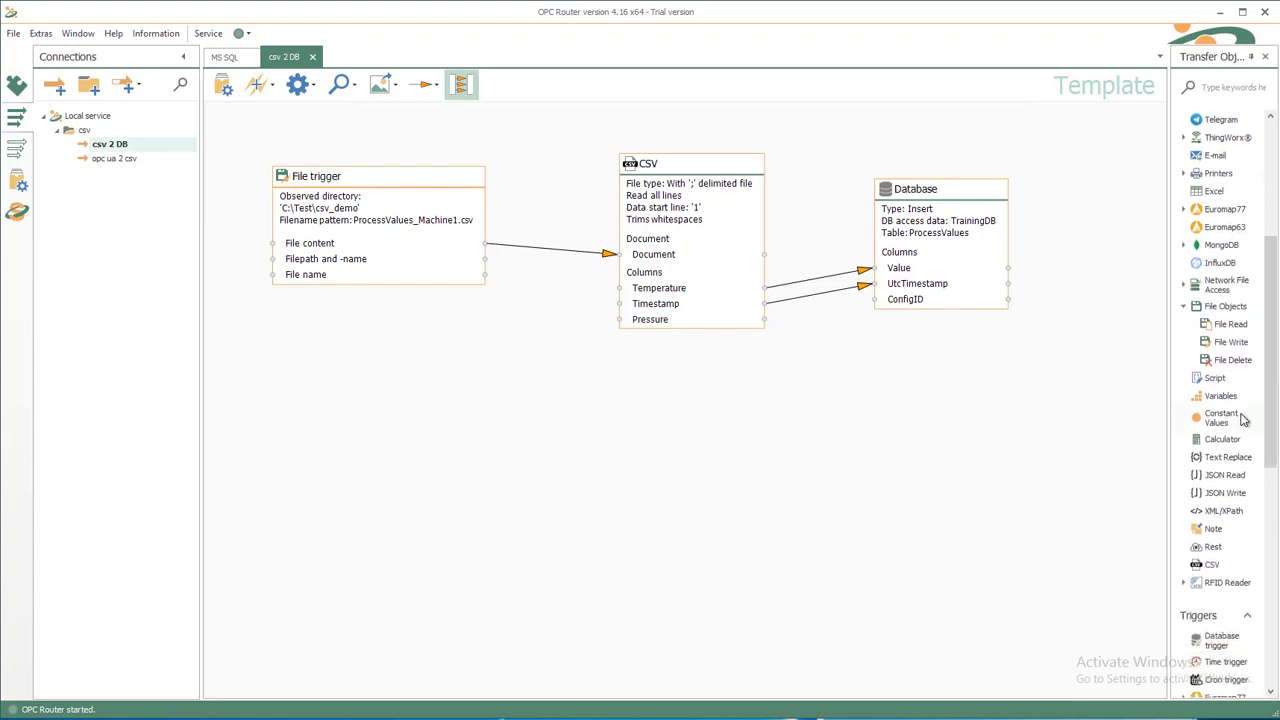
drag(1243, 420, 1066, 294)
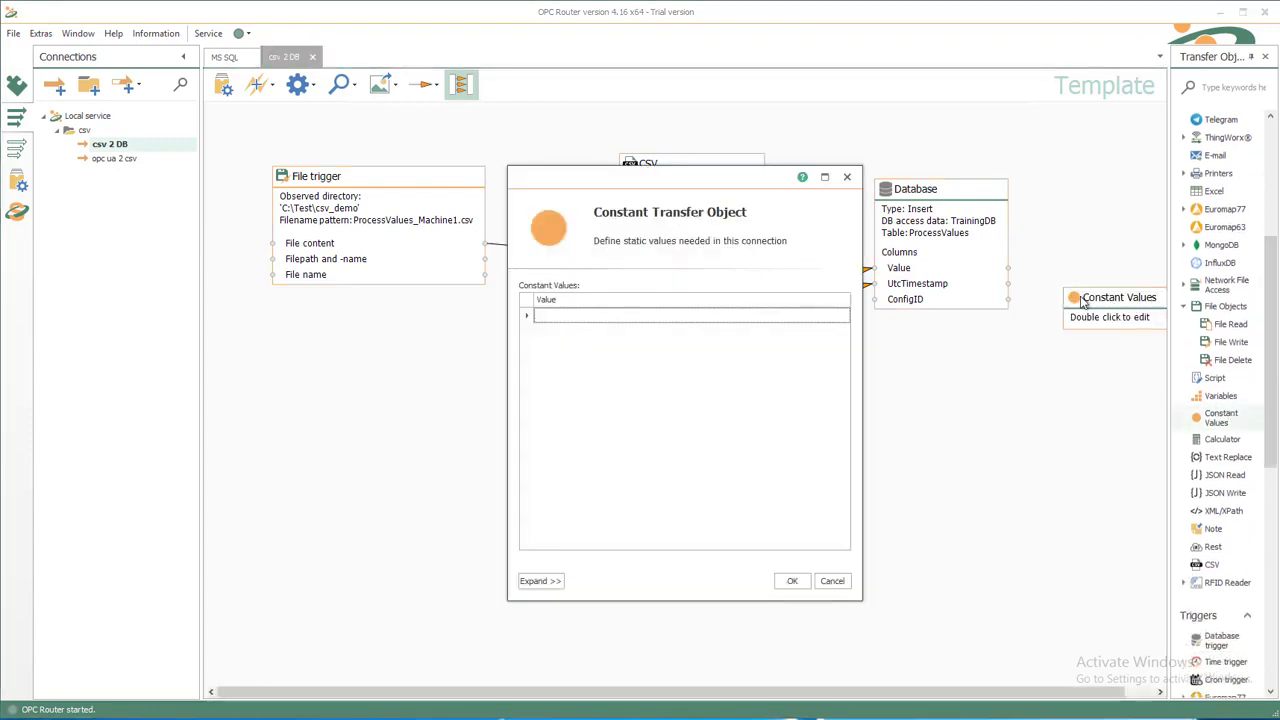
text(1001)
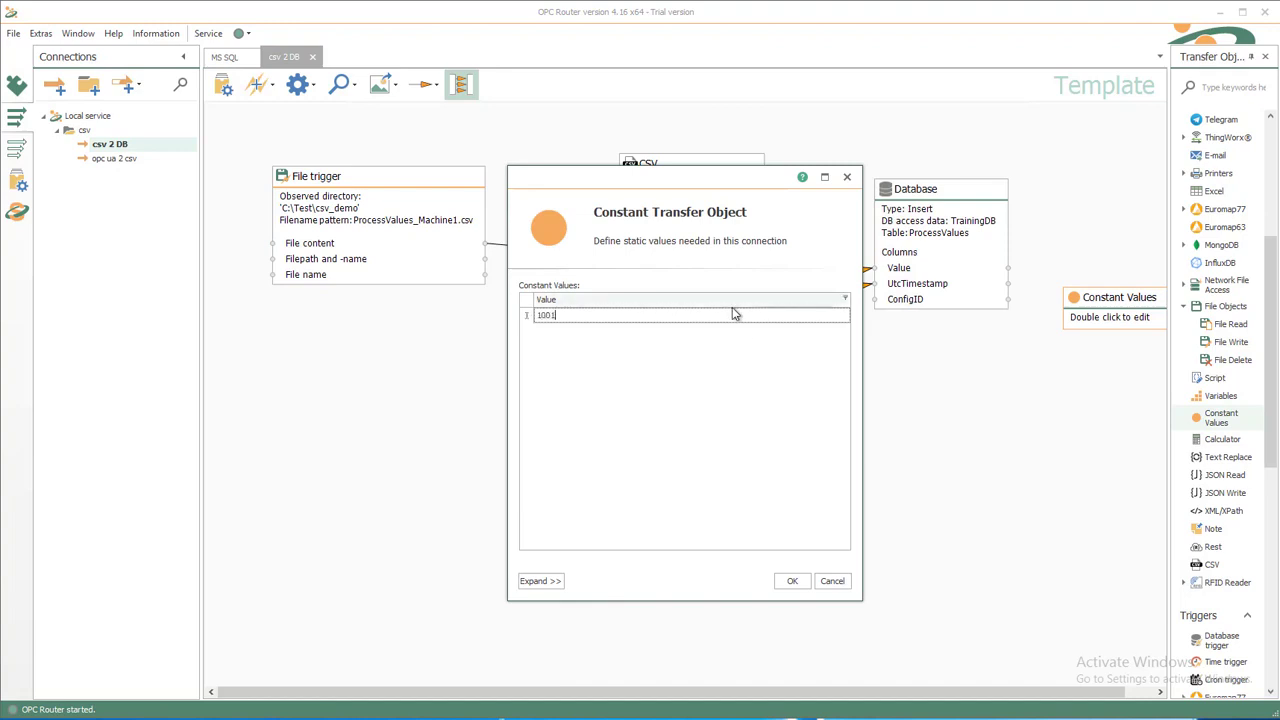
click(789, 581)
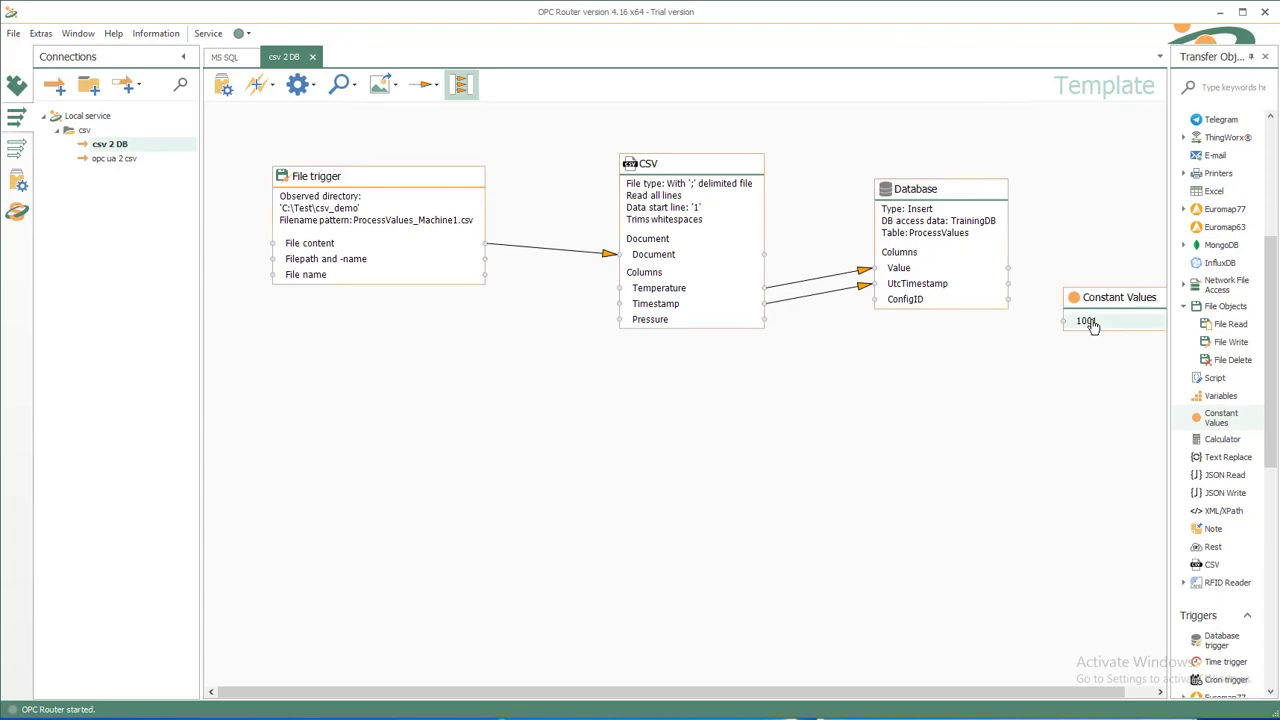
drag(1090, 320, 980, 304)
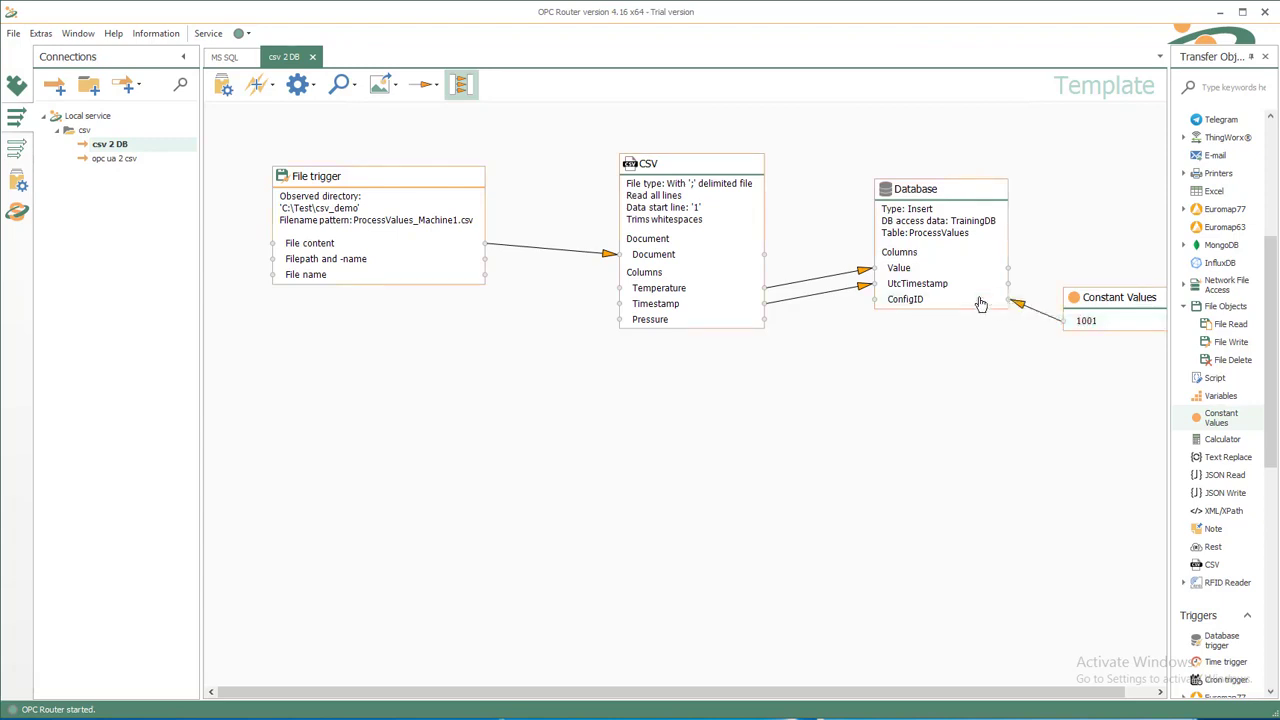
drag(1092, 305, 1077, 302)
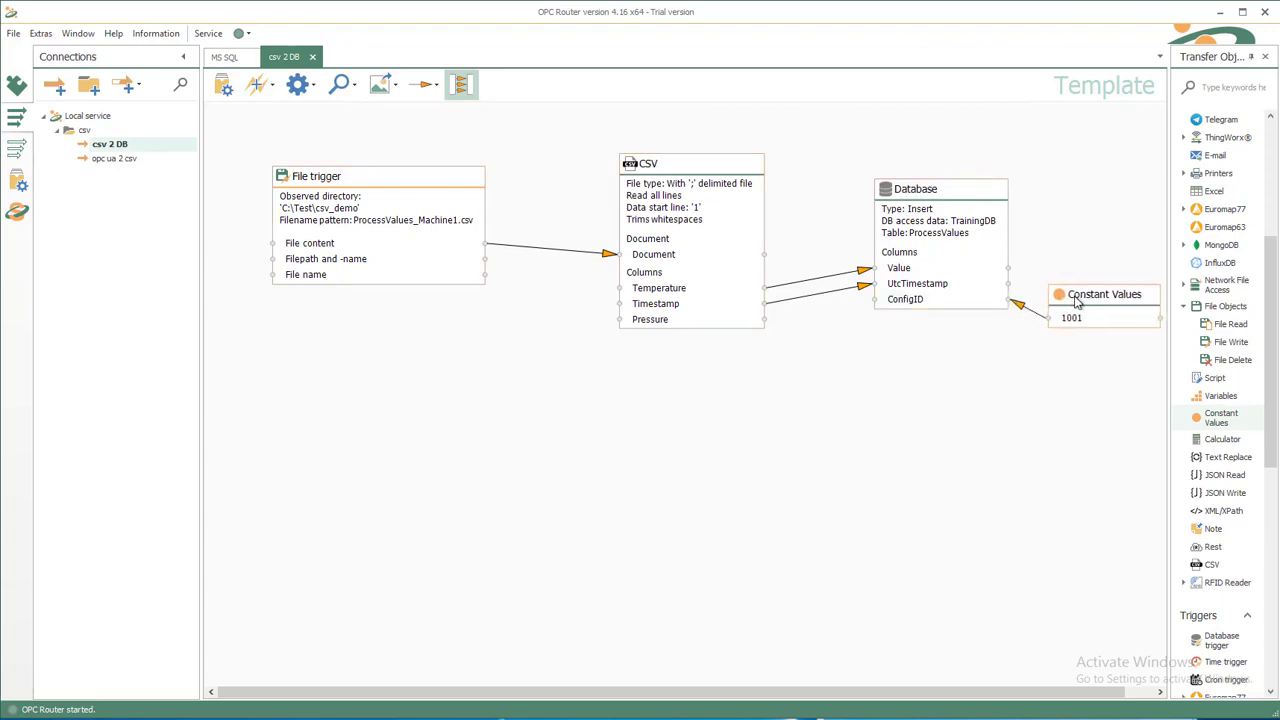
Step: Paste a copy of the Database object below the original and link Pressure to its Value and Timestamp to its UtcTimestamp
right_click(928, 192)
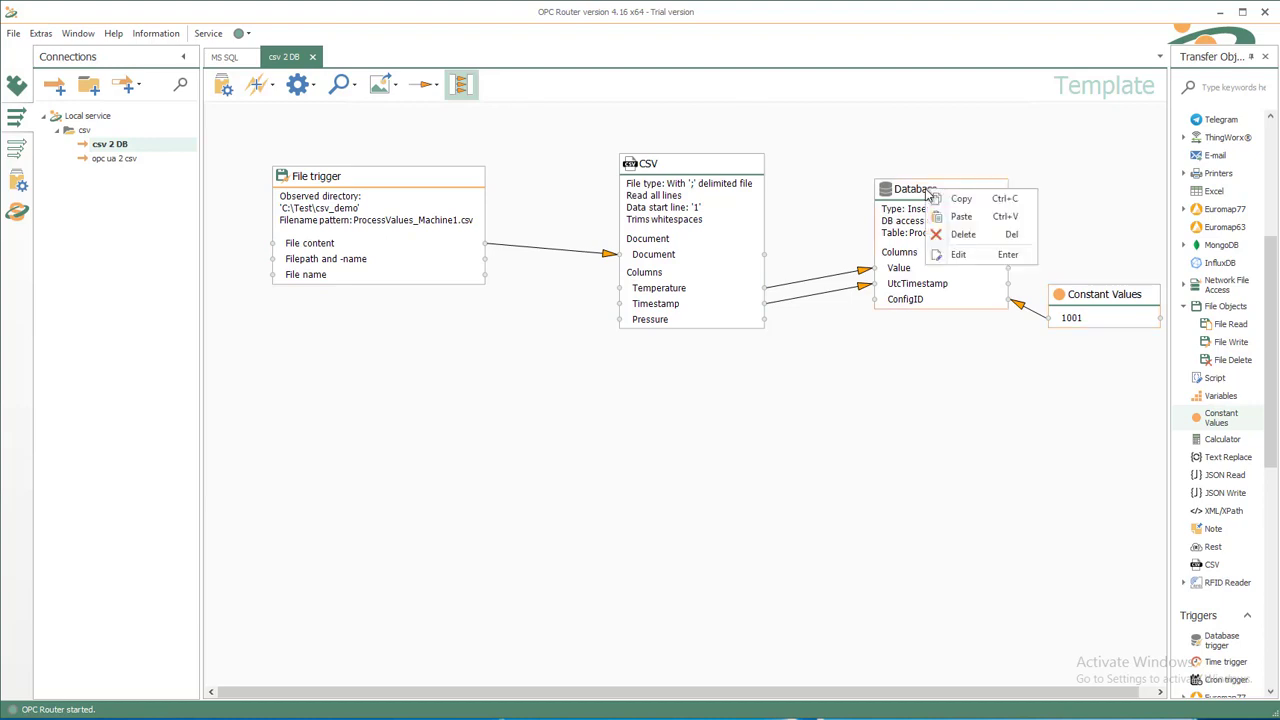
click(940, 199)
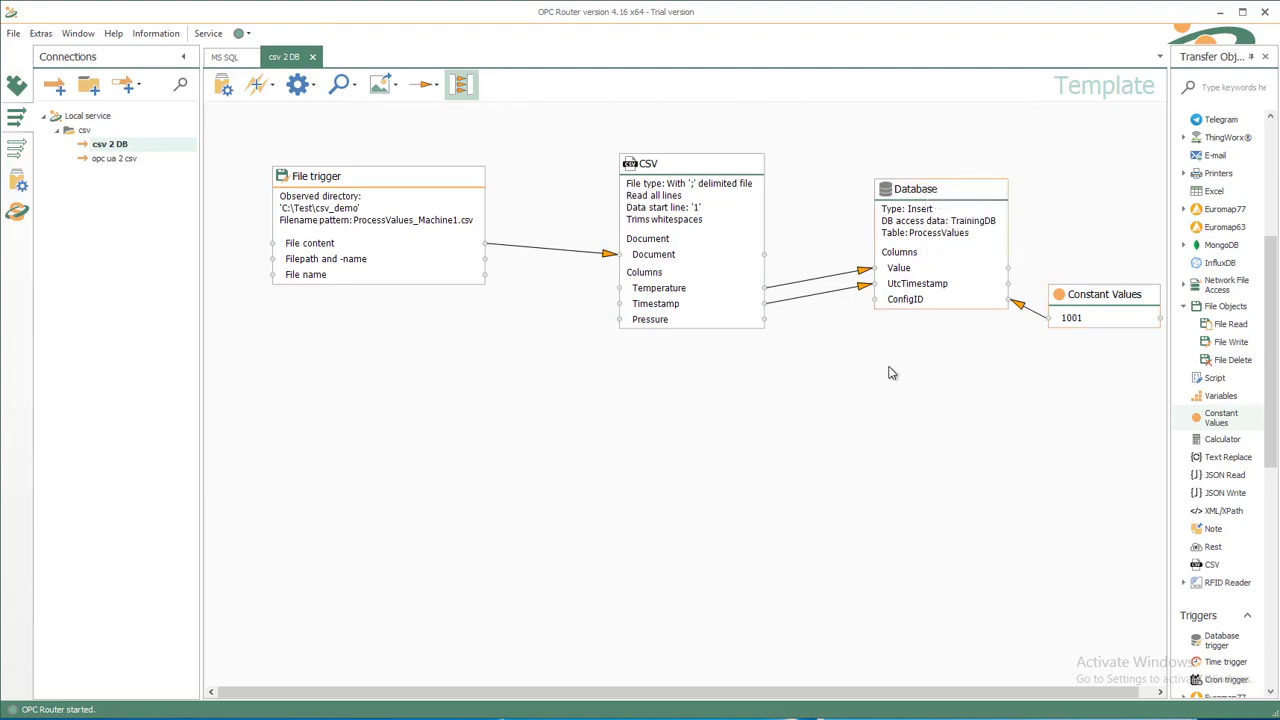
right_click(882, 366)
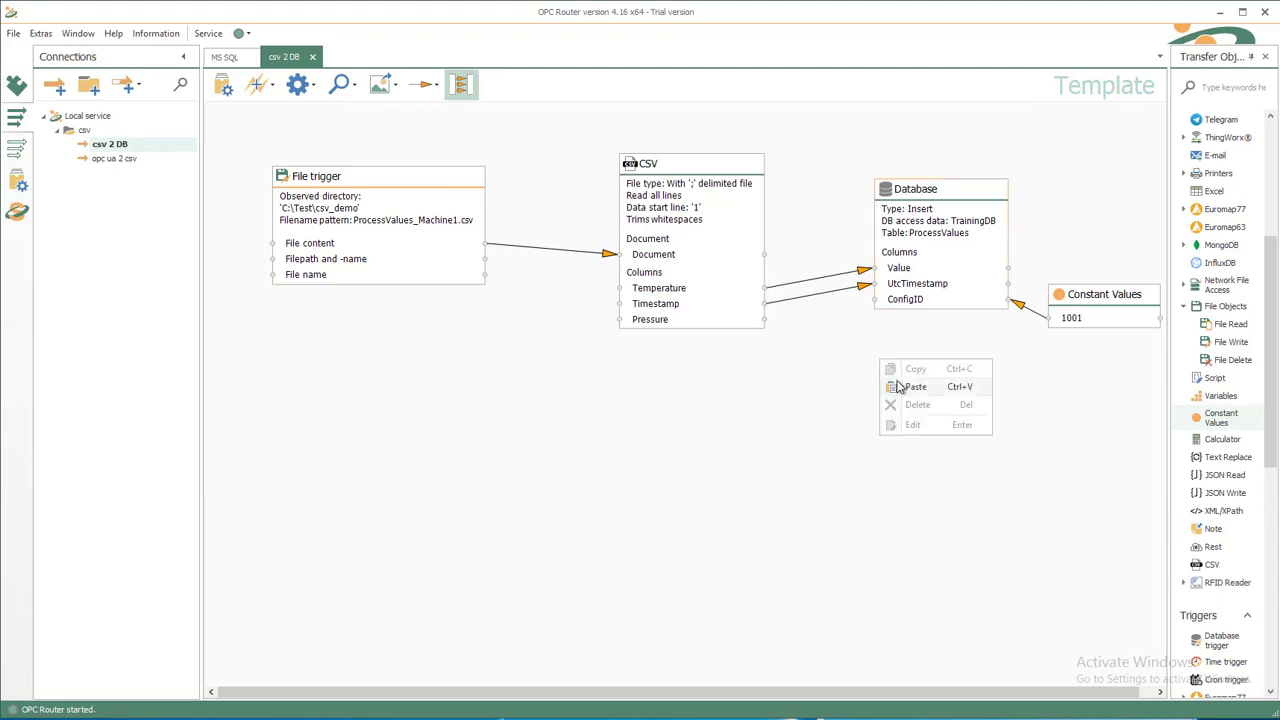
click(894, 386)
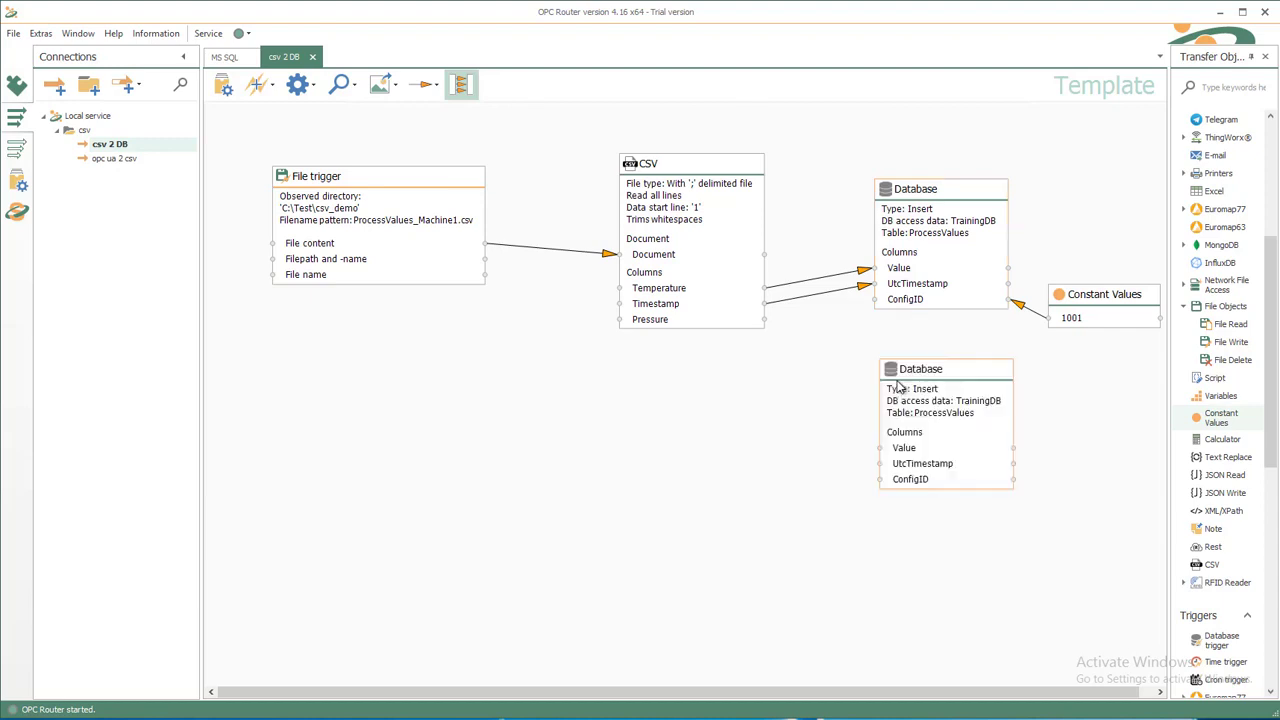
drag(703, 320, 906, 450)
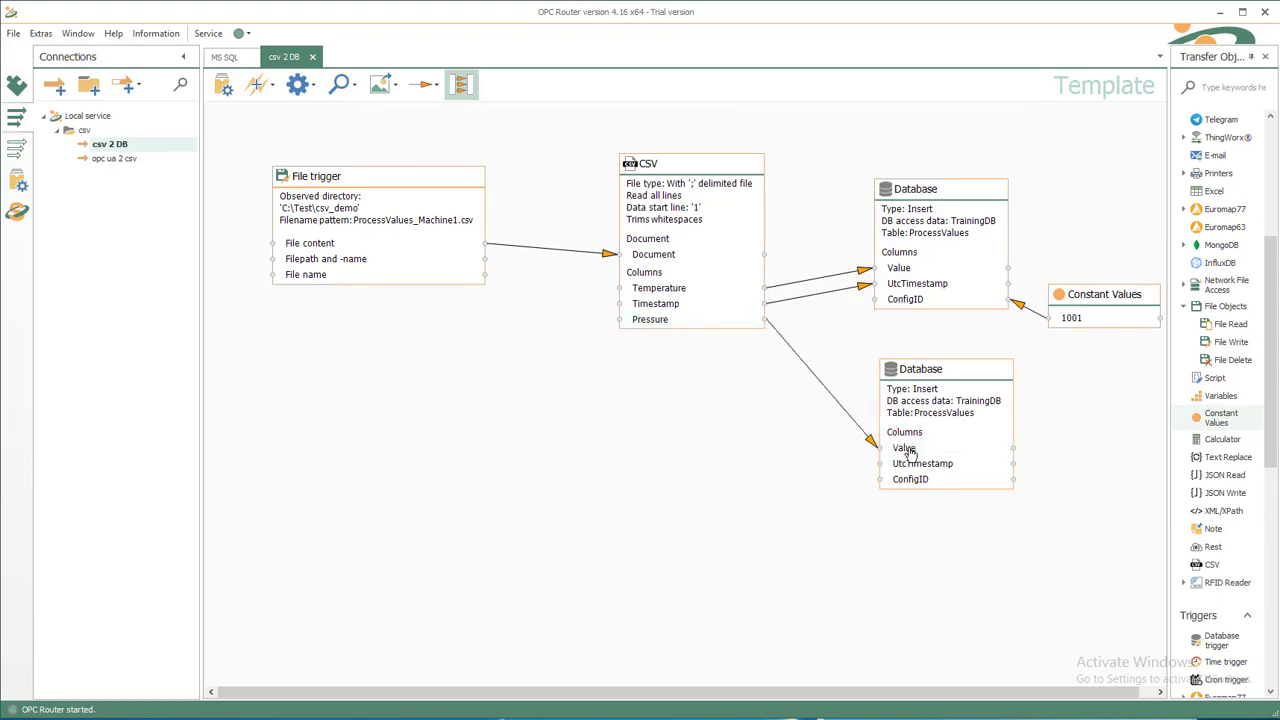
drag(705, 314, 908, 468)
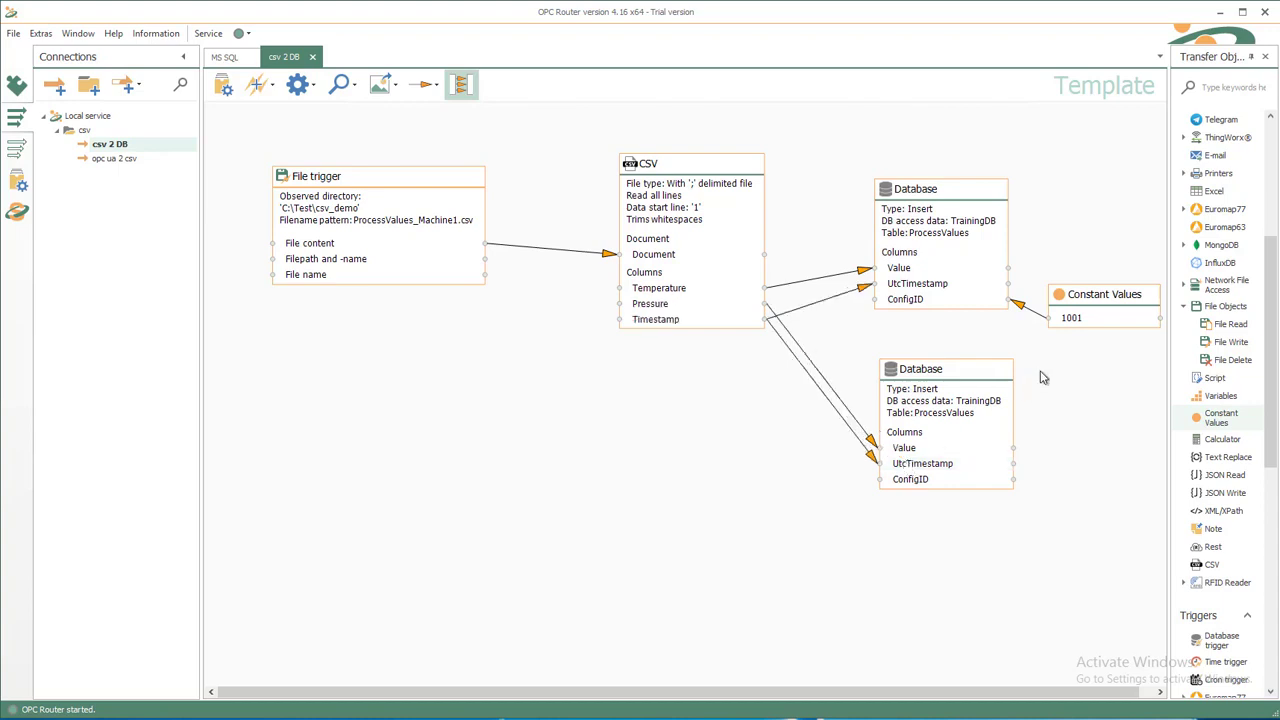
Step: Add the value 1002 to the Constant Values object and link it to the second Database object's ConfigID
double_click(1118, 298)
click(637, 331)
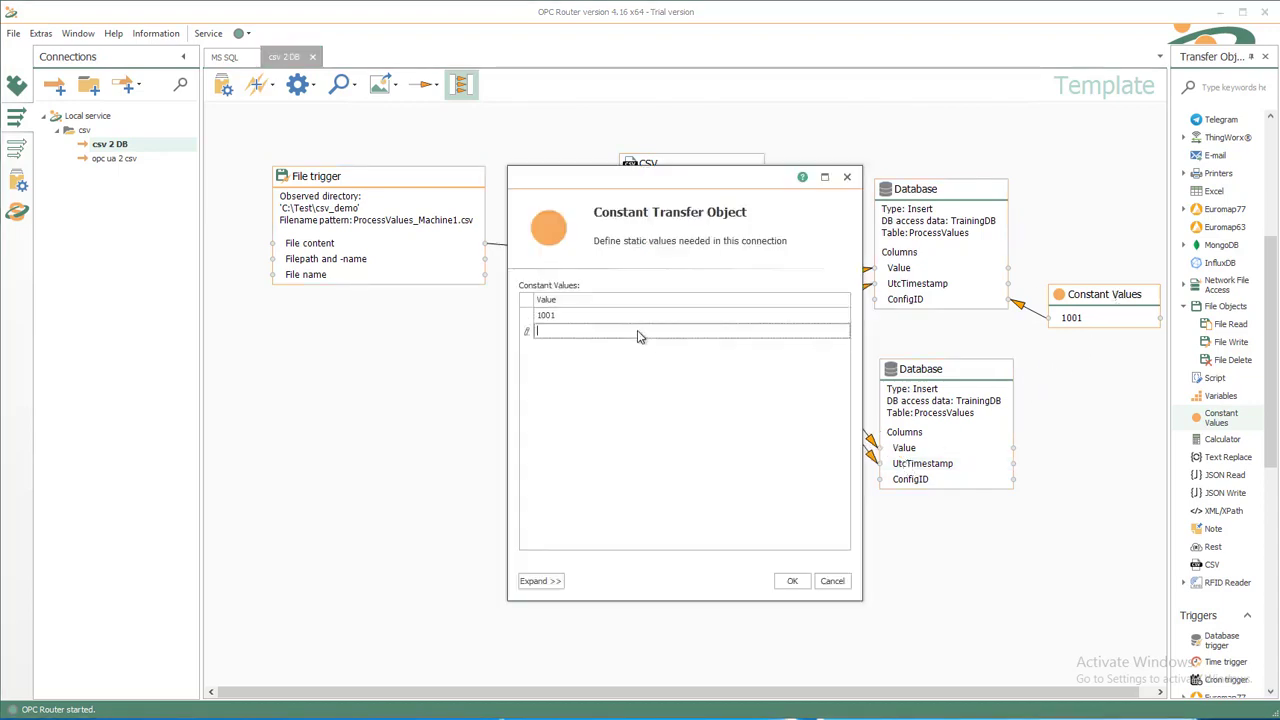
text(1002)
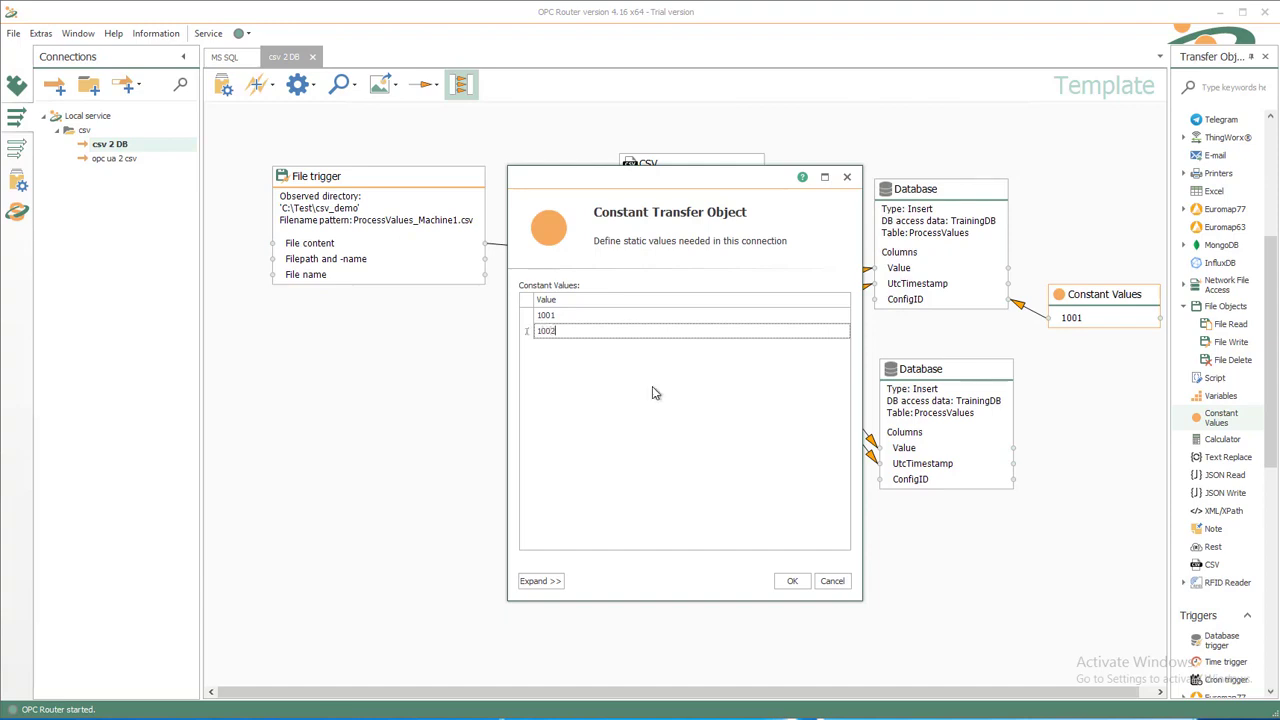
click(790, 581)
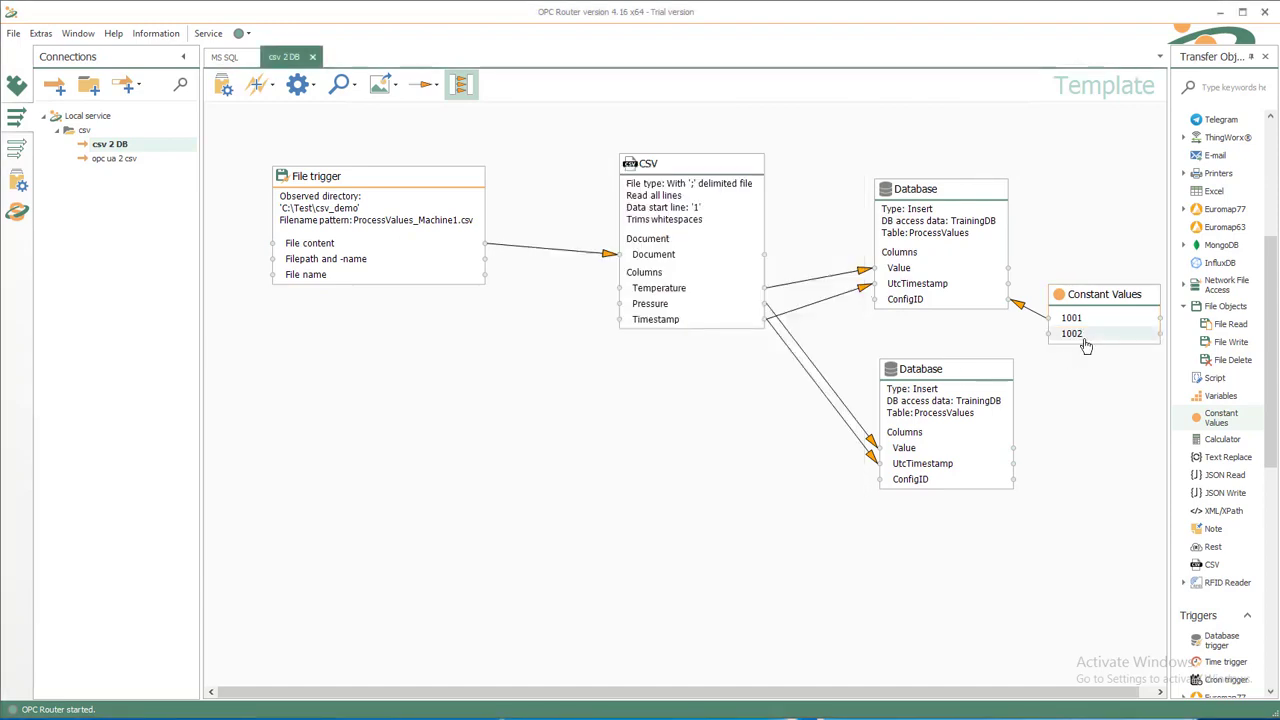
drag(1086, 345, 975, 485)
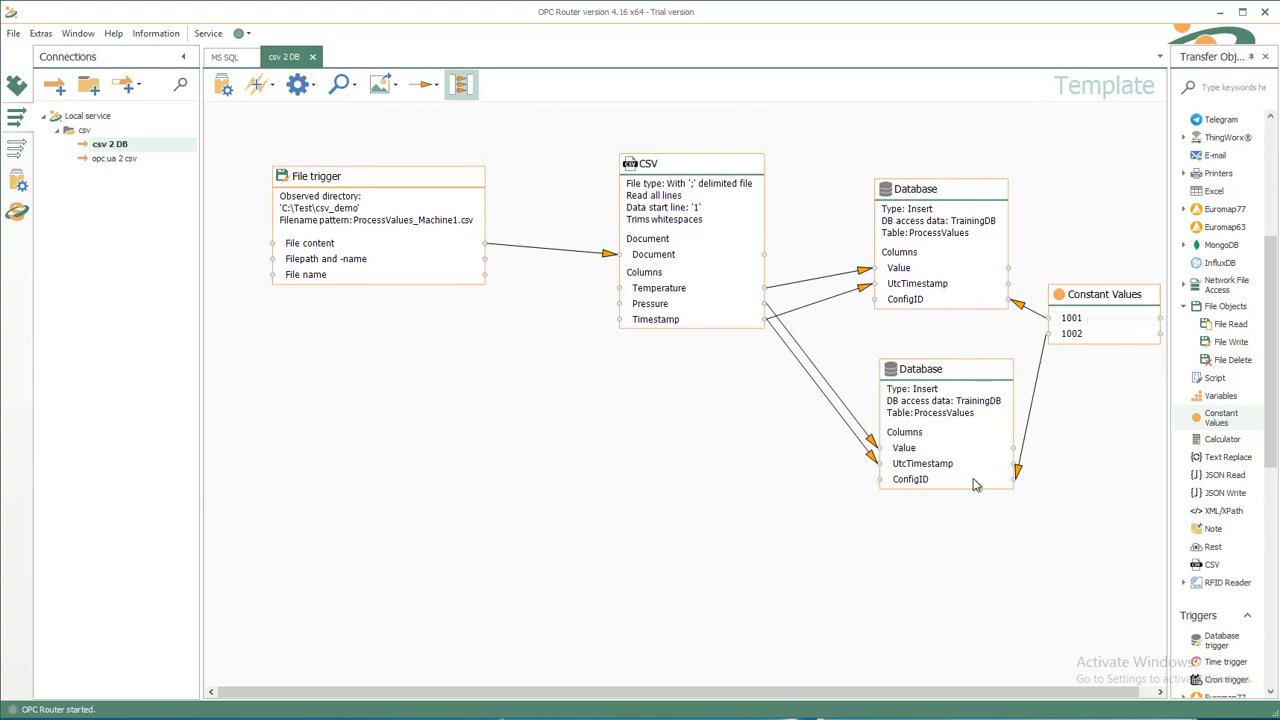
Step: Put the csv 2 DB connection into productive operation
click(226, 85)
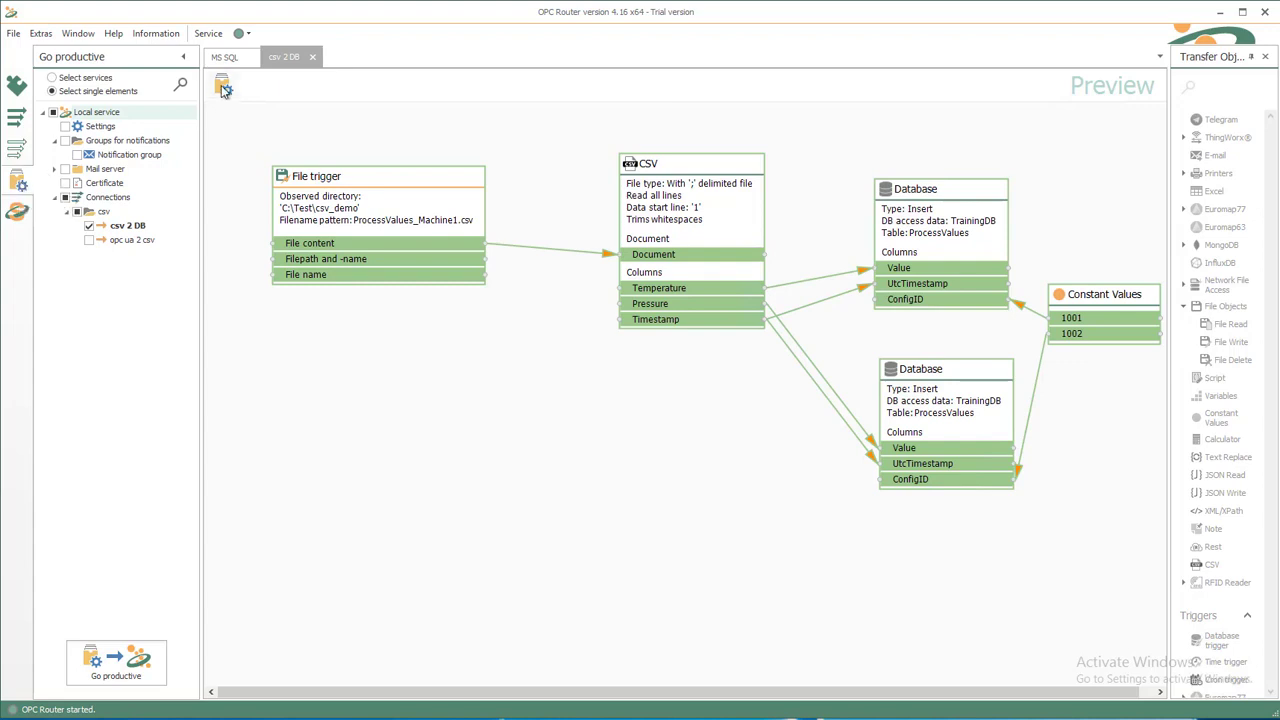
click(225, 90)
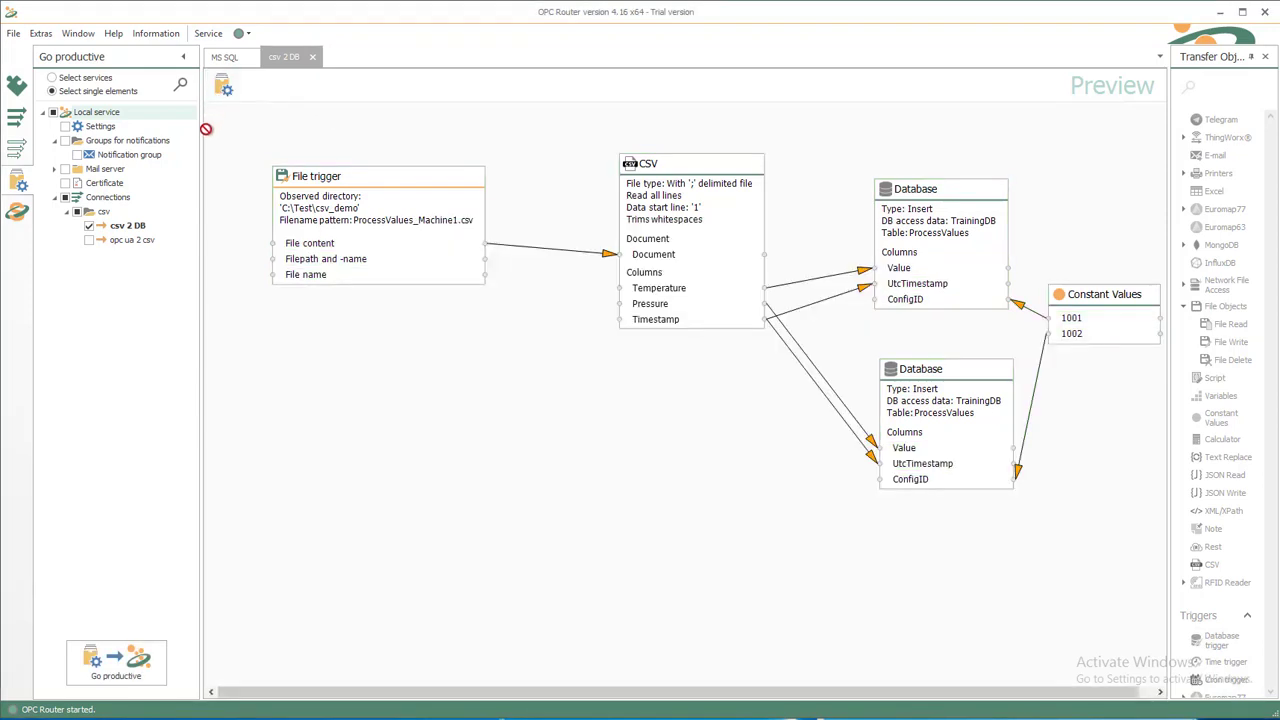
Step: Open the runtime state of the csv 2 DB connection and examine its transfers and the values passed between objects
click(18, 211)
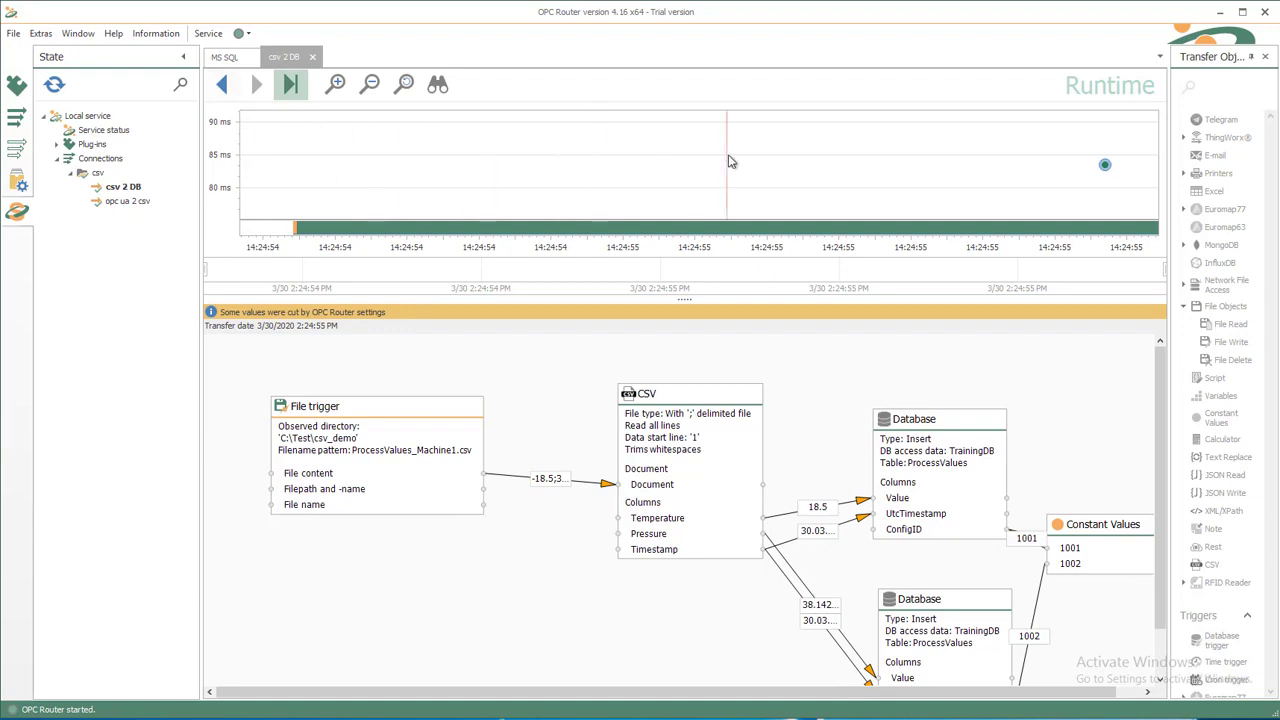
mouse_move(1106, 160)
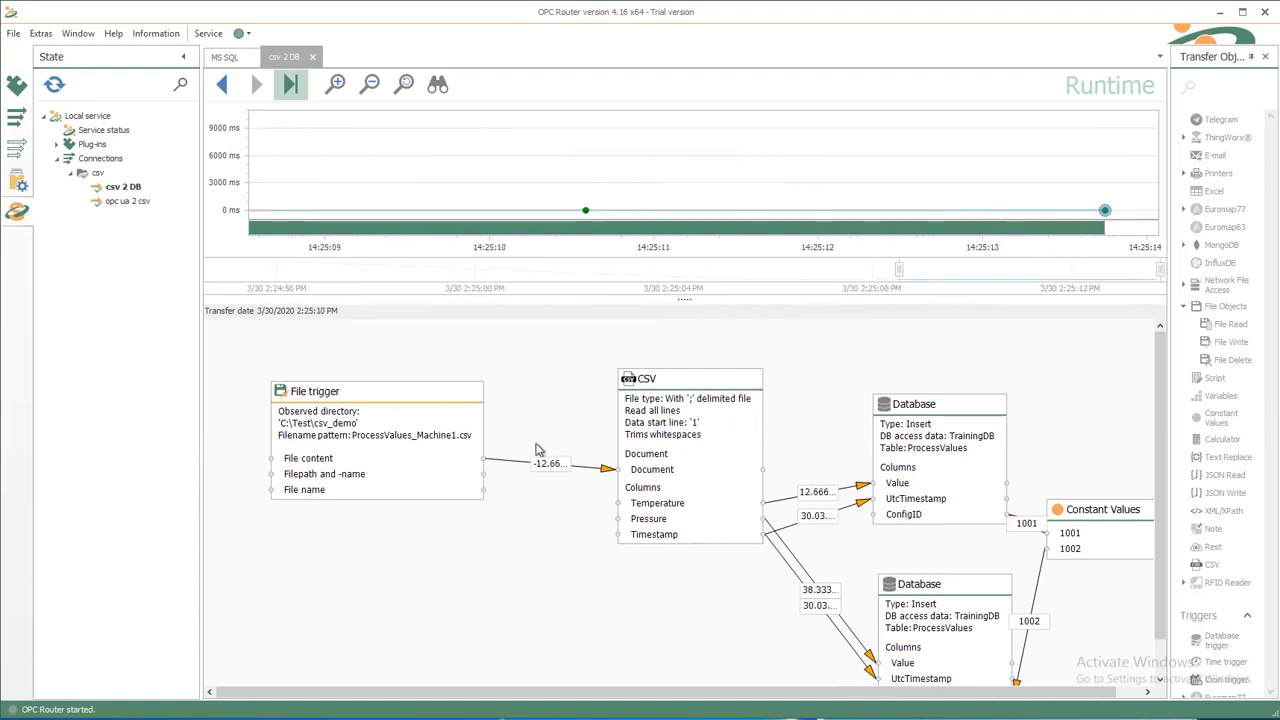
mouse_move(541, 462)
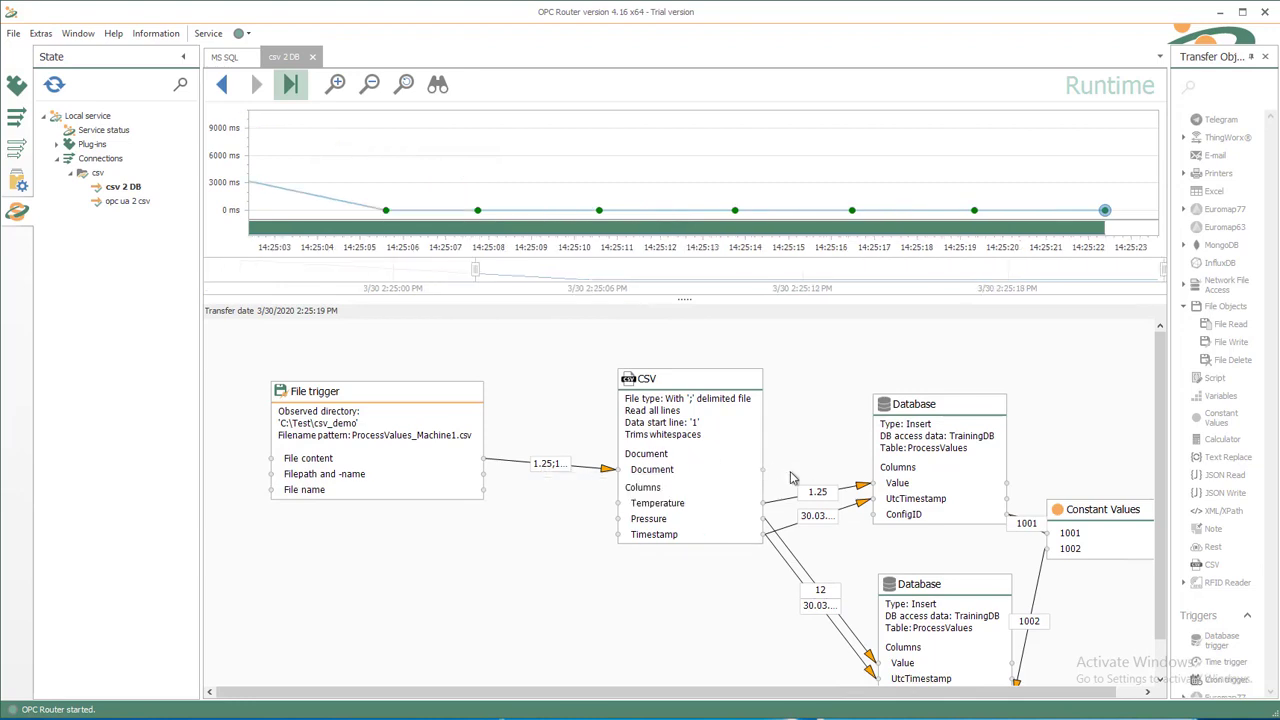
Step: Inspect the timestamp values passed to the first Database object and the execution times of that object and the File trigger
mouse_move(820, 494)
mouse_move(828, 528)
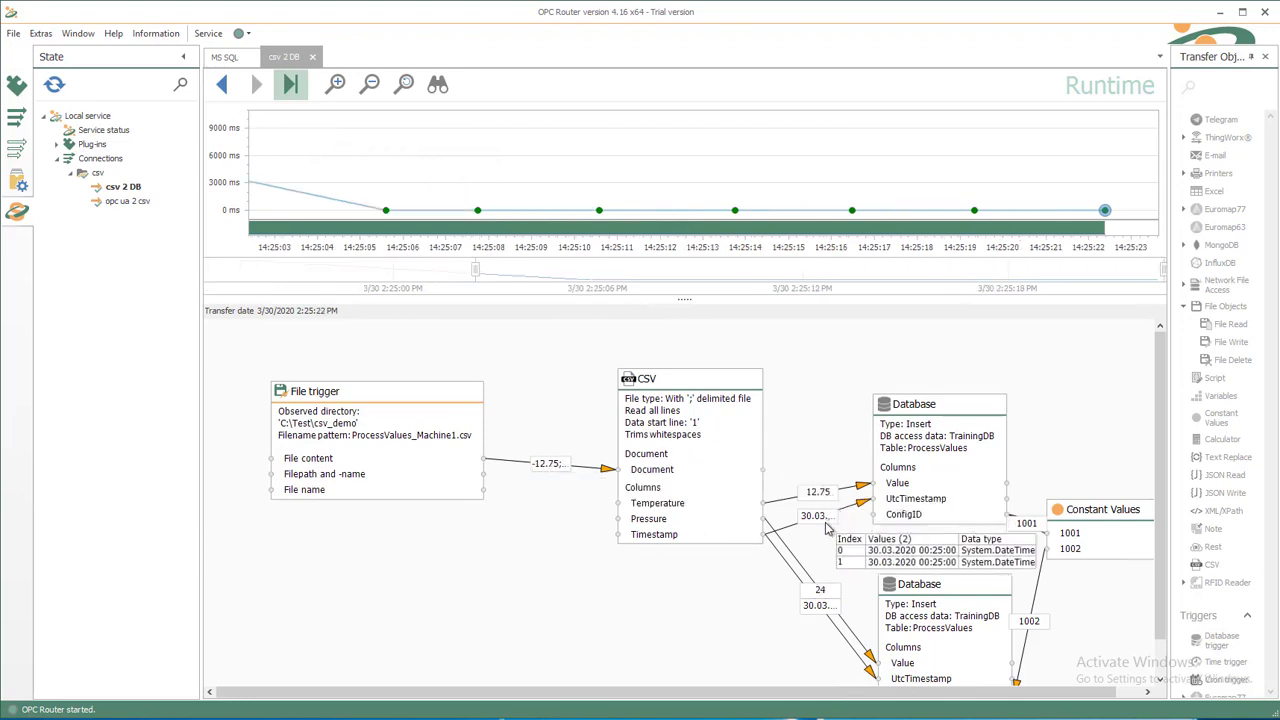
mouse_move(898, 503)
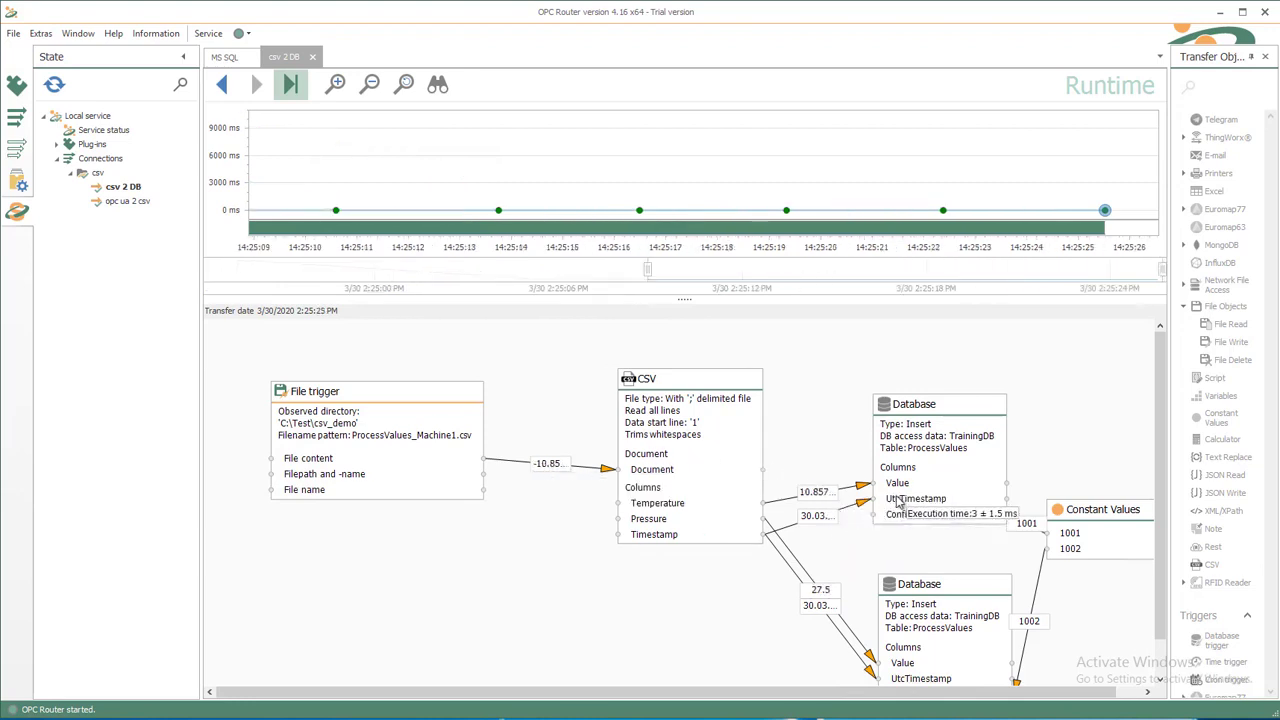
mouse_move(433, 462)
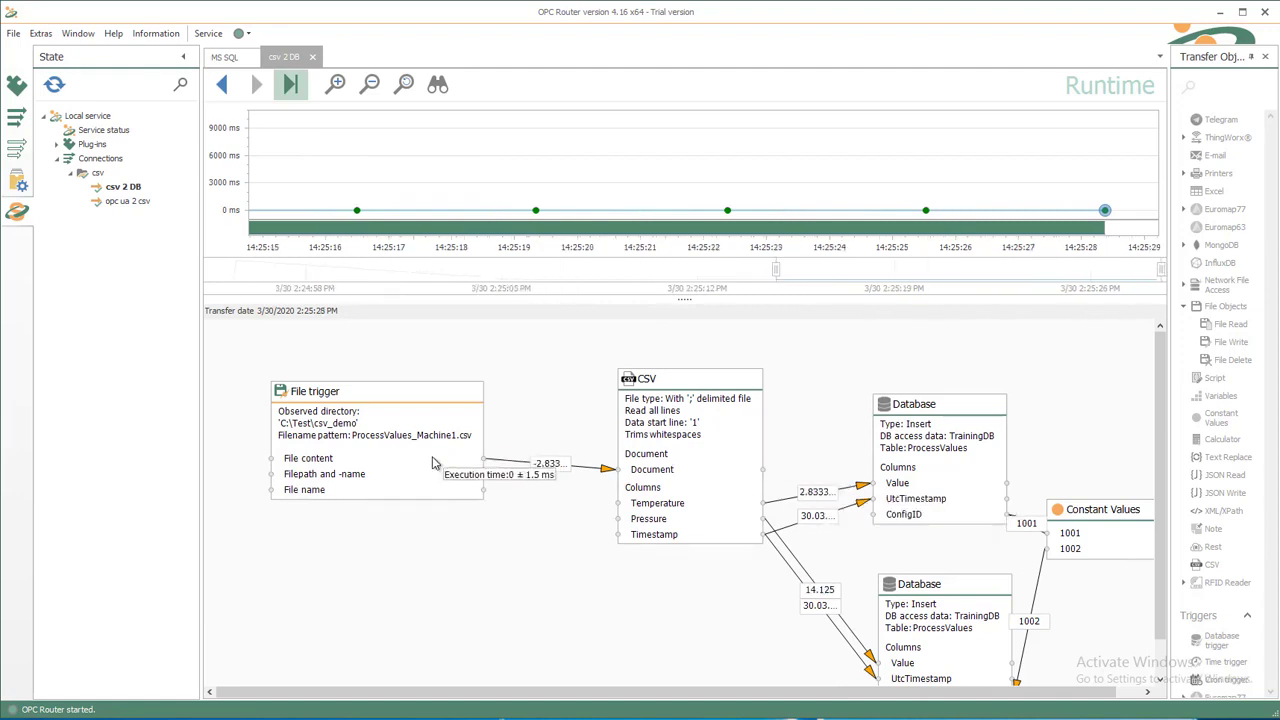
Step: Switch to SQL Server Management Studio, add "order by ID desc" below the ConfigID condition of the ProcessValues query, and execute it
key(alt+Tab)
key(alt+Tab)
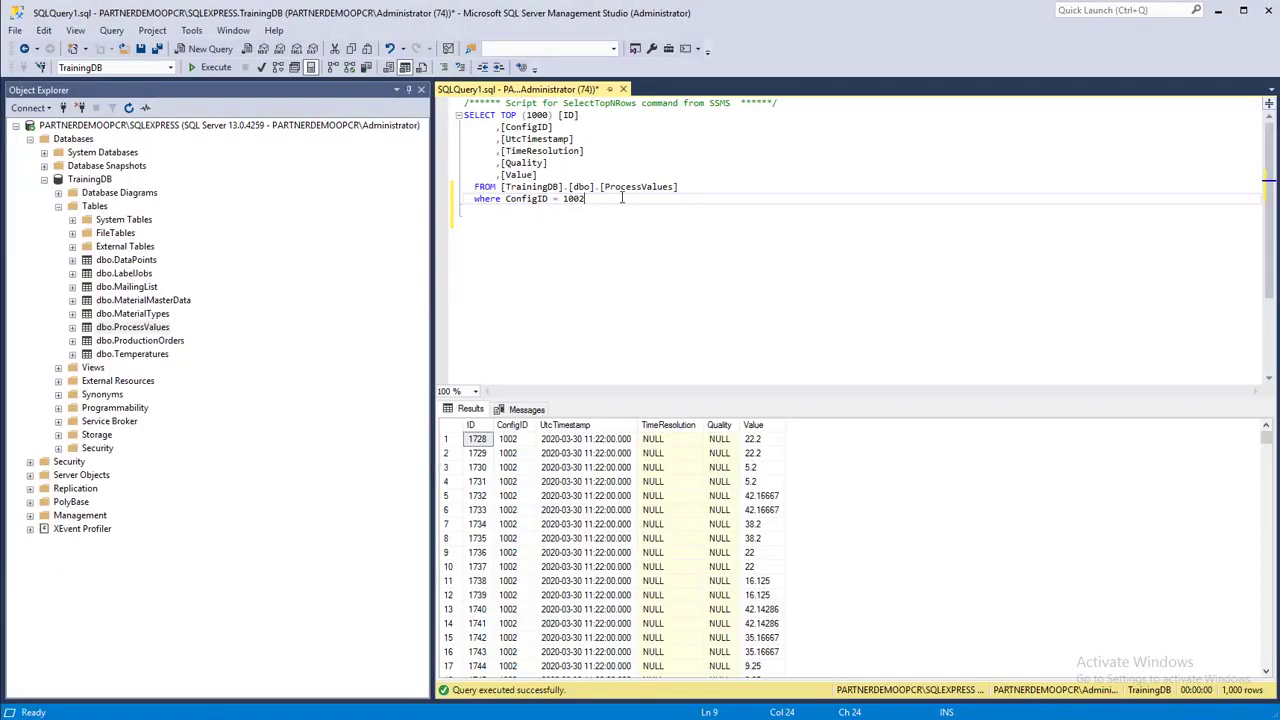
key(Return)
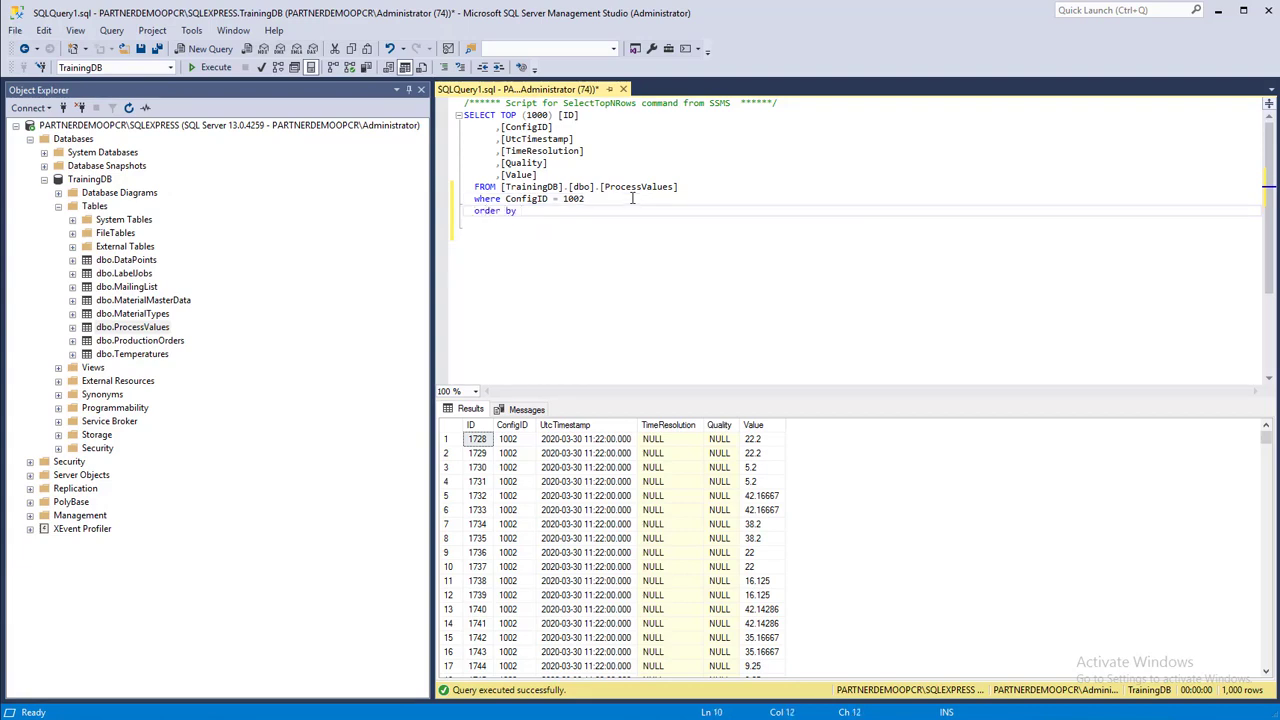
text(order by ID desc)
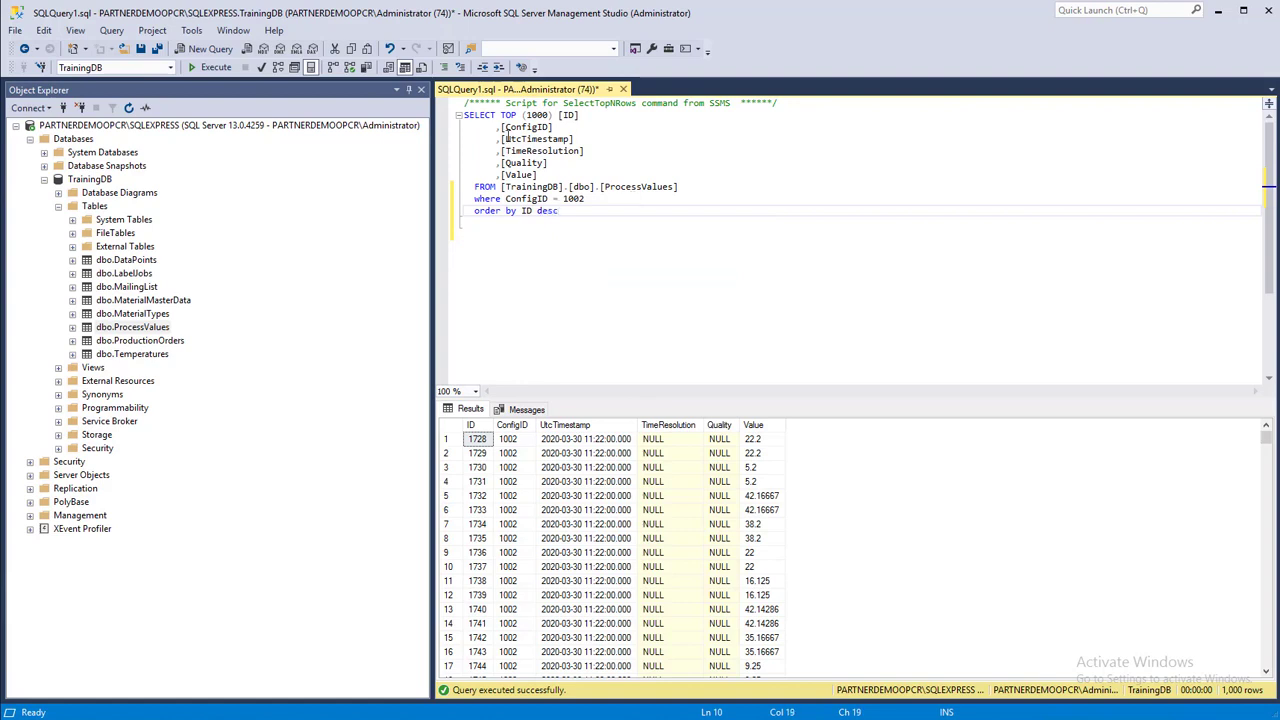
click(210, 67)
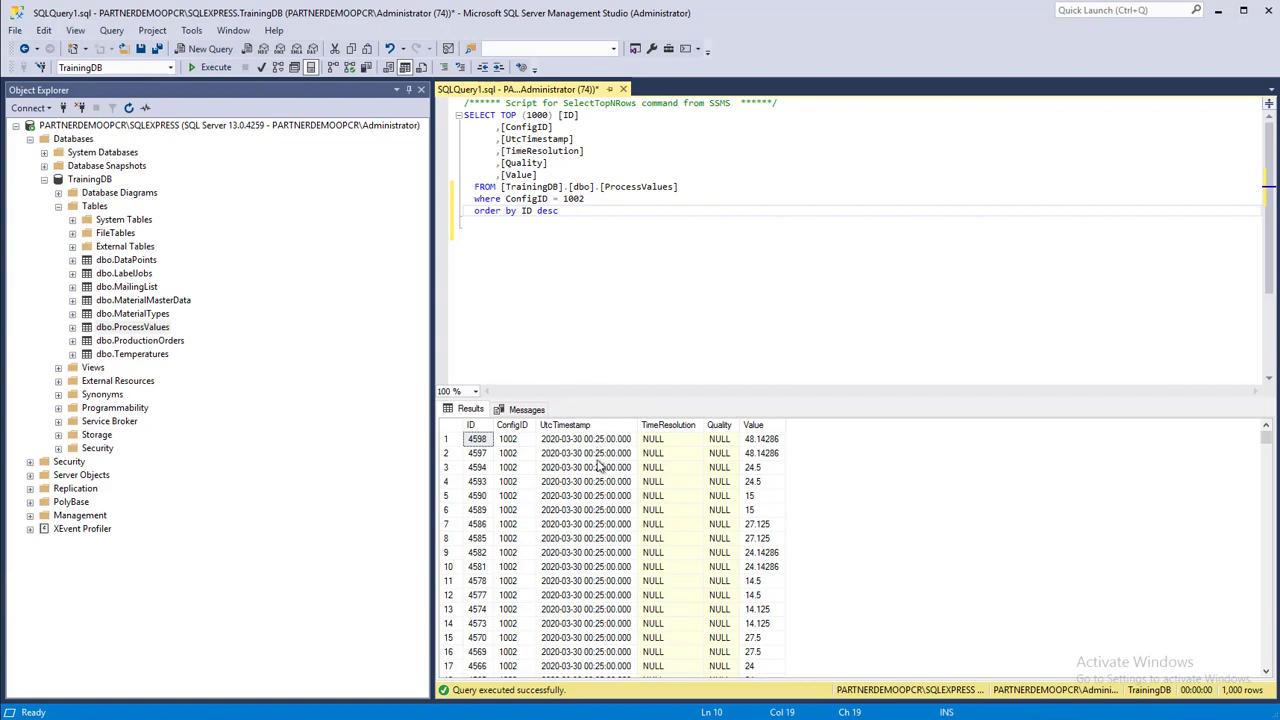